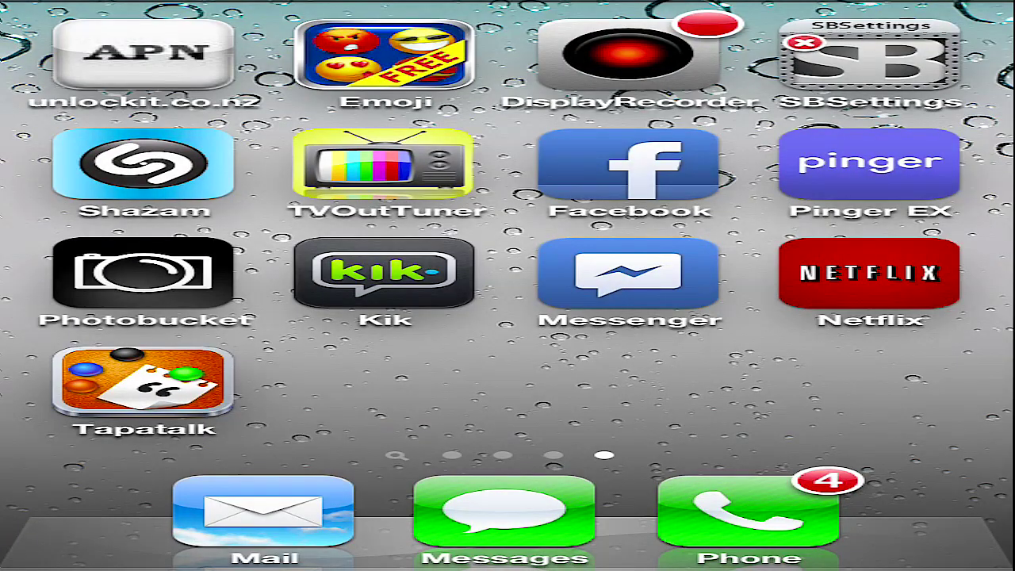
# Swipe back through the home screen pages to page 1 and open Display Recorder's settings
pyautogui.moveTo(238, 357); pyautogui.dragTo(793, 357)
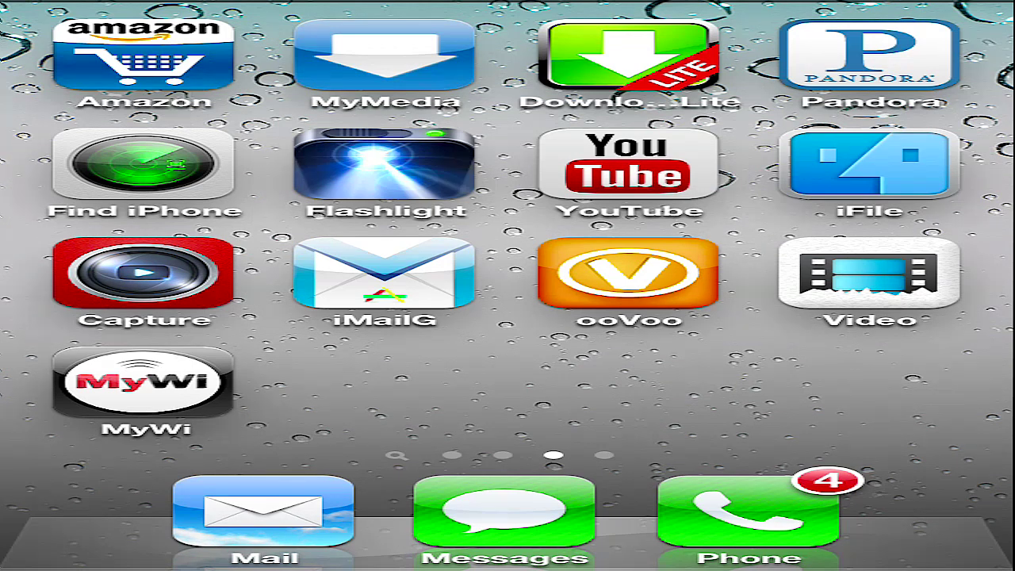
pyautogui.hscroll(5, 507, 230)
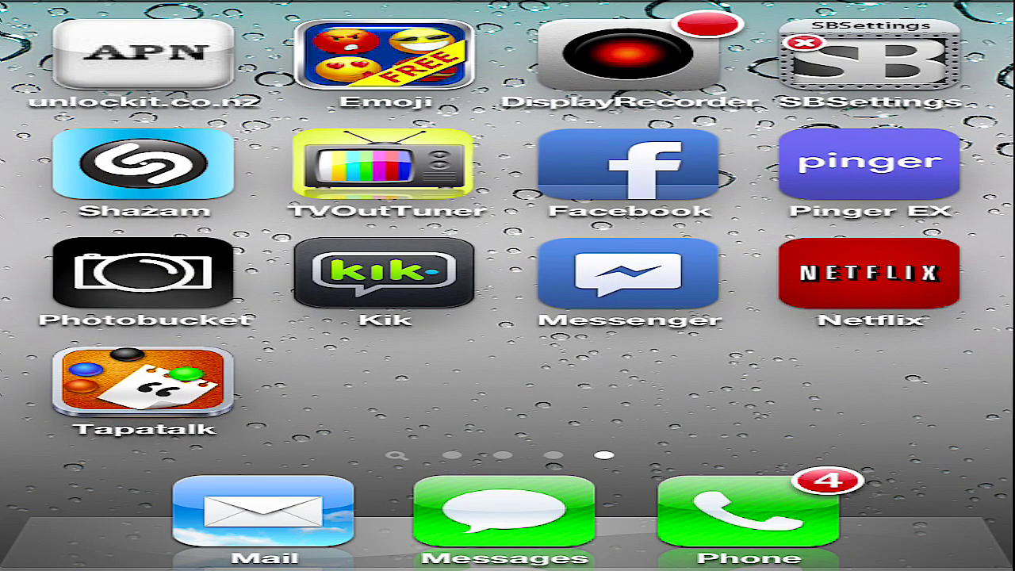
pyautogui.hscroll(-5, 507, 230)
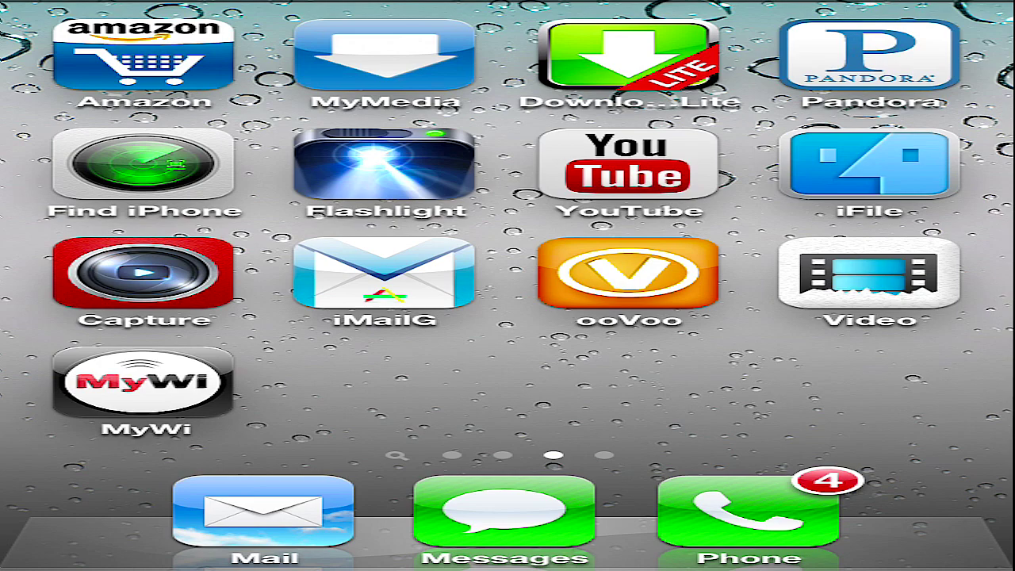
pyautogui.hscroll(5, 507, 230)
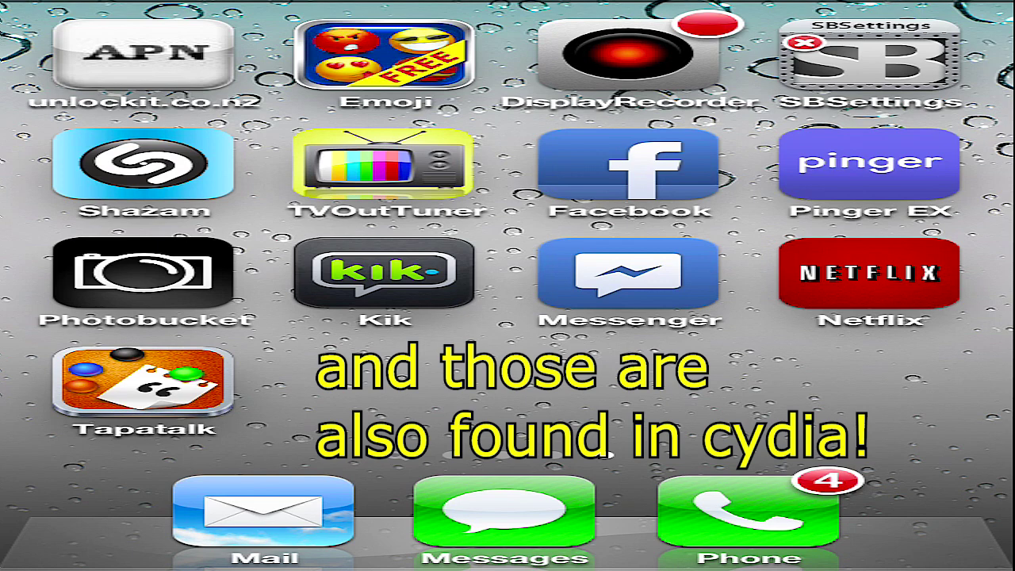
pyautogui.moveTo(238, 285); pyautogui.dragTo(714, 285)
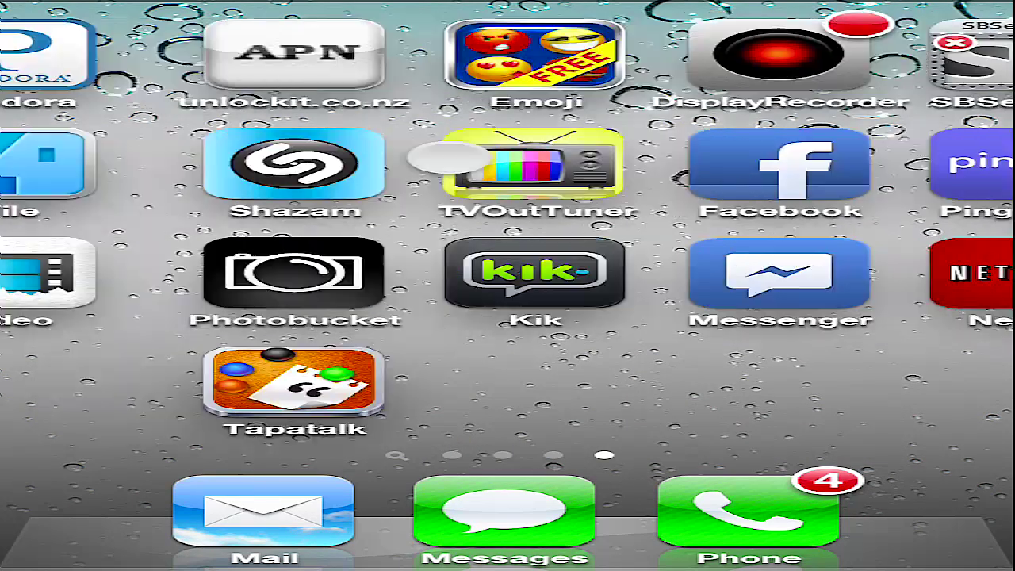
pyautogui.moveTo(238, 286); pyautogui.dragTo(713, 286)
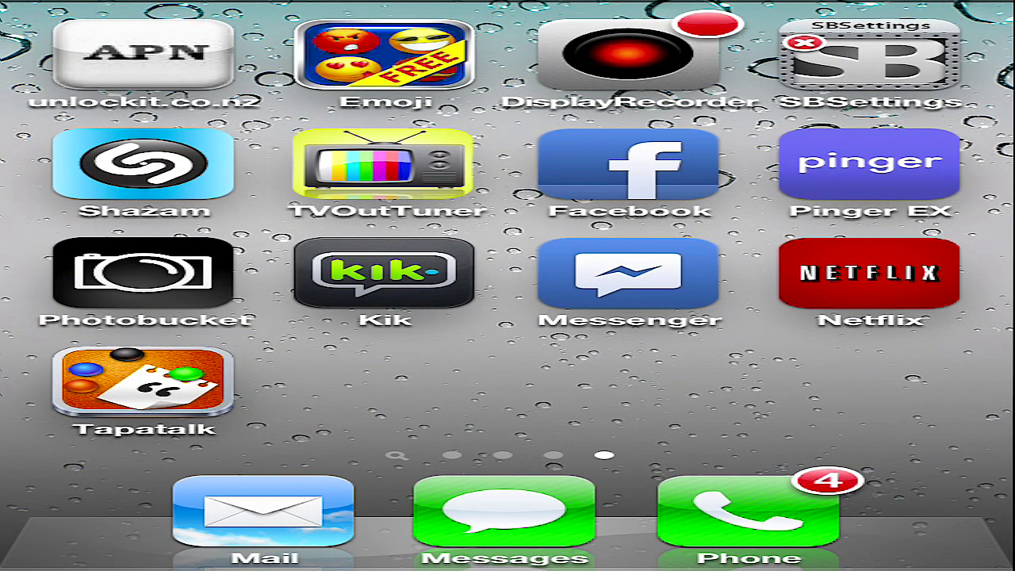
pyautogui.moveTo(238, 285); pyautogui.dragTo(713, 285)
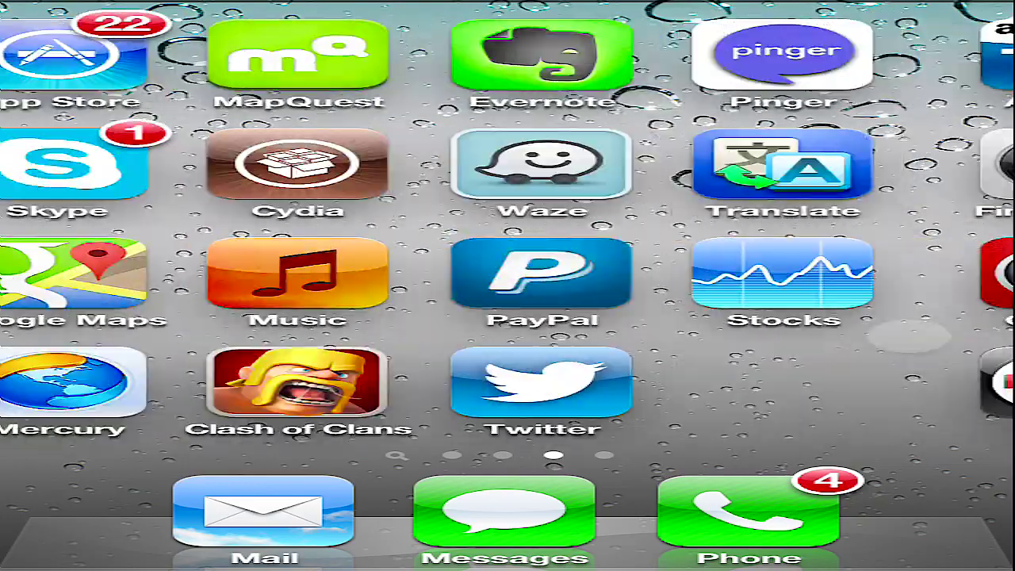
pyautogui.moveTo(238, 286); pyautogui.dragTo(713, 286)
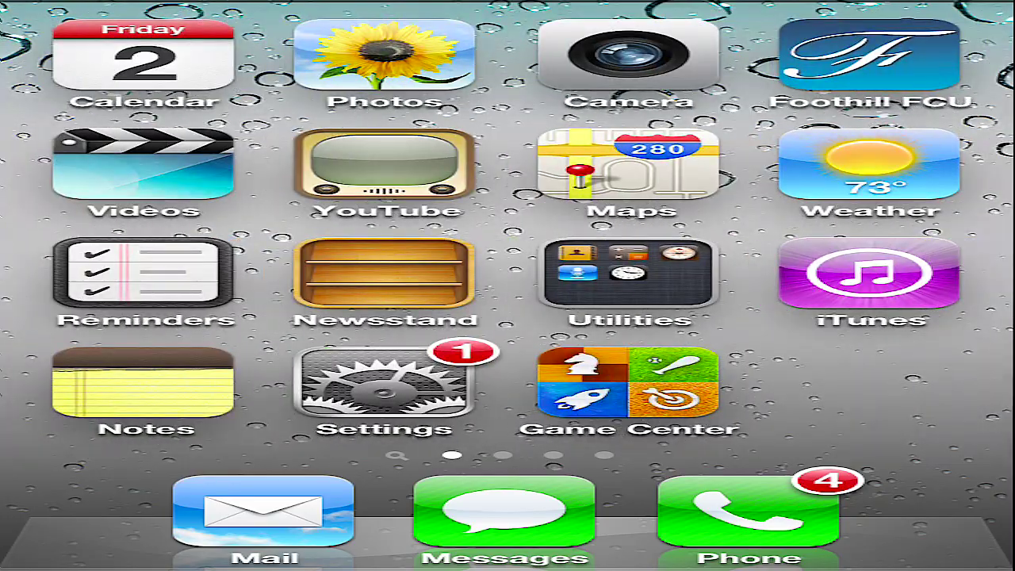
pyautogui.click(384, 384)
# Scroll through Display Recorder's recording options, then go back to the main Settings list
pyautogui.scroll(5, 507, 317)
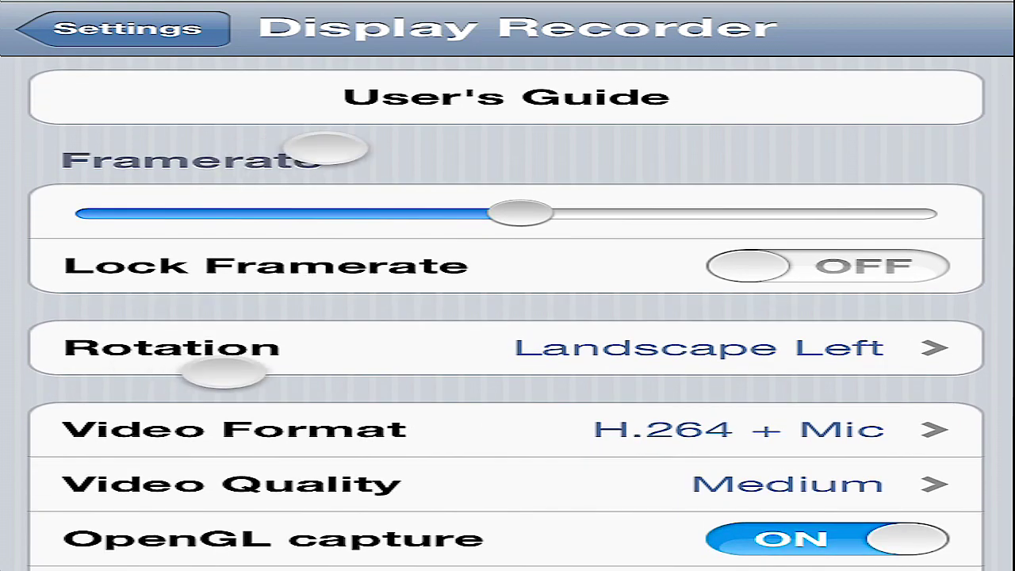
pyautogui.scroll(-1, 325, 149)
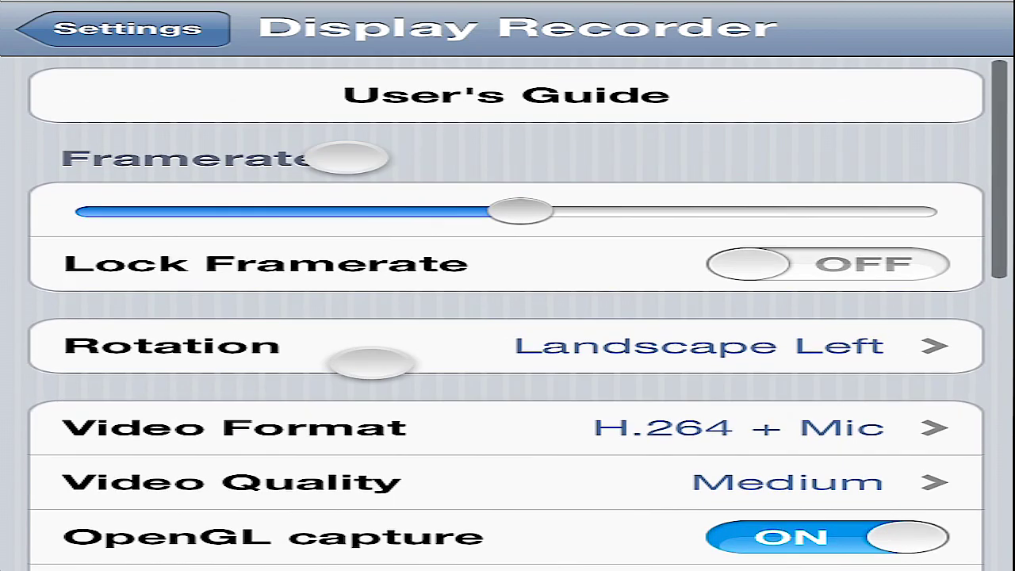
pyautogui.scroll(-2, 381, 358)
pyautogui.scroll(-5, 645, 340)
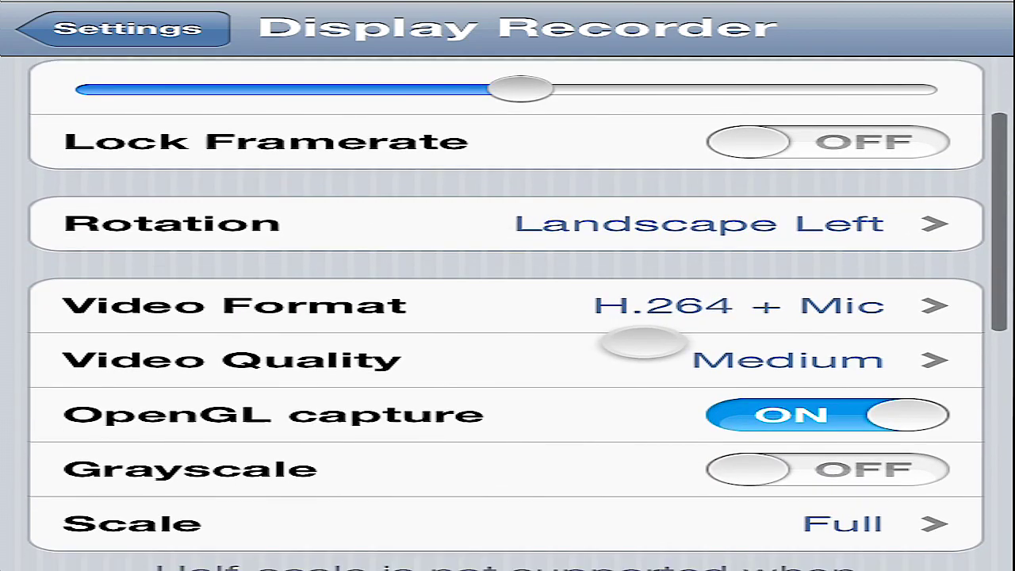
pyautogui.scroll(-5, 608, 260)
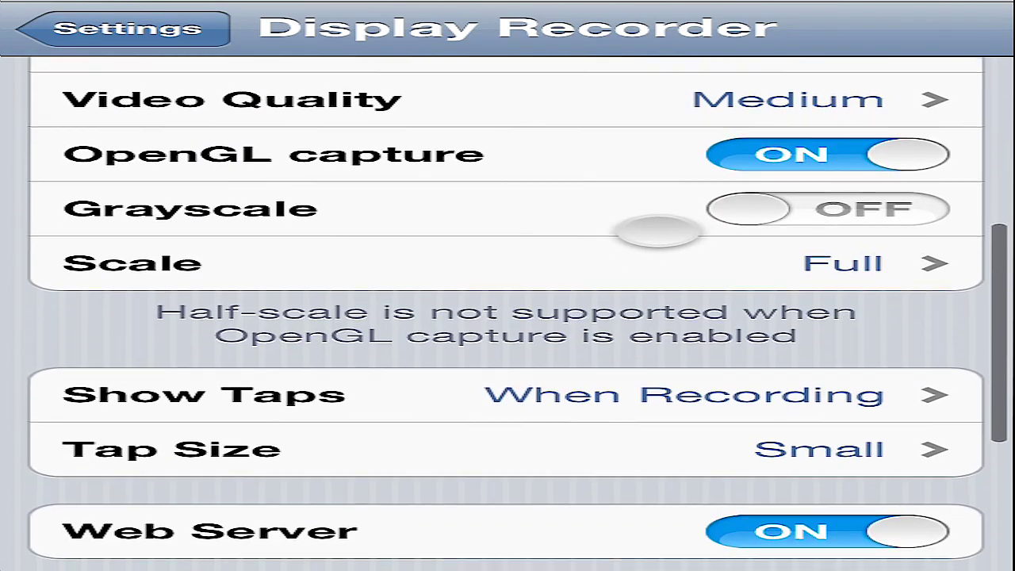
pyautogui.scroll(-2, 521, 356)
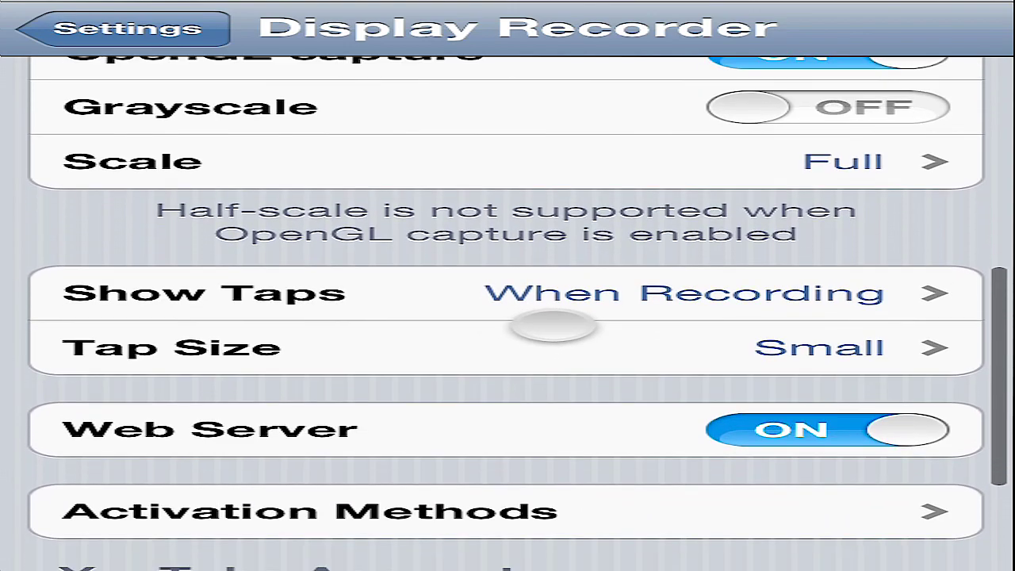
pyautogui.scroll(10, 573, 318)
pyautogui.scroll(-5, 770, 312)
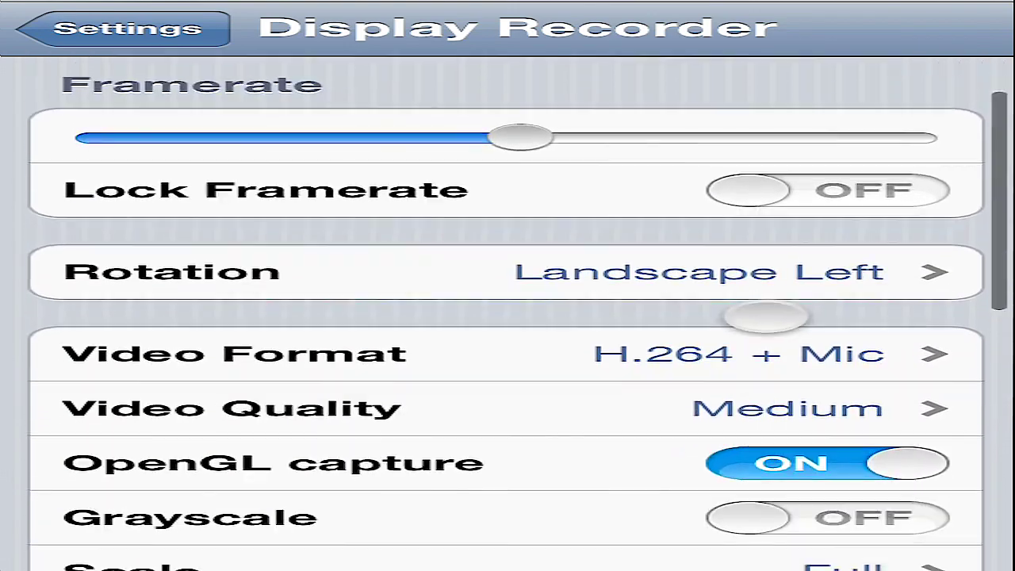
pyautogui.click(133, 22)
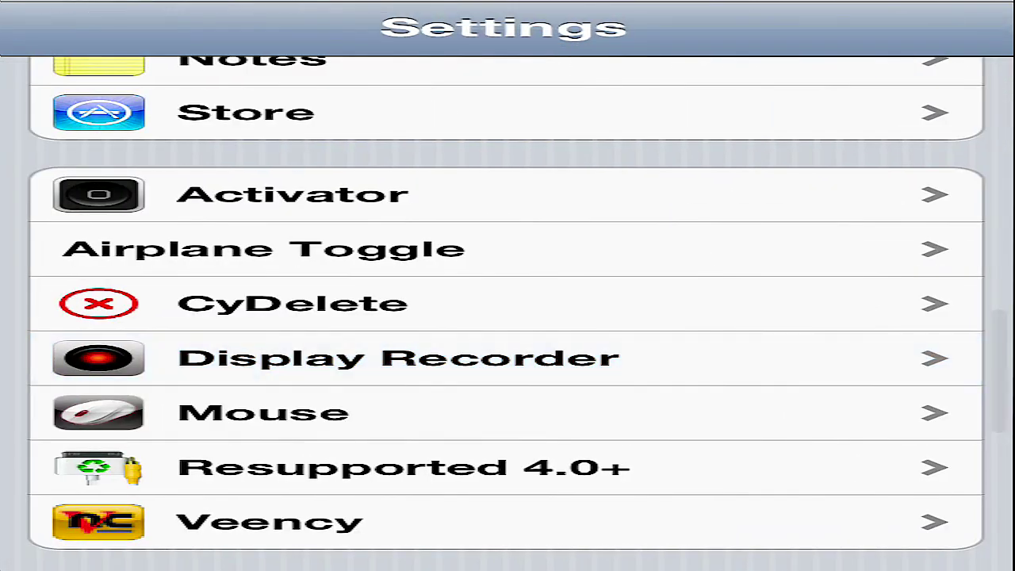
# Go to the home screen and launch the Display Recorder app to check the recording
pyautogui.press('super')
pyautogui.hscroll(15, 507, 238)
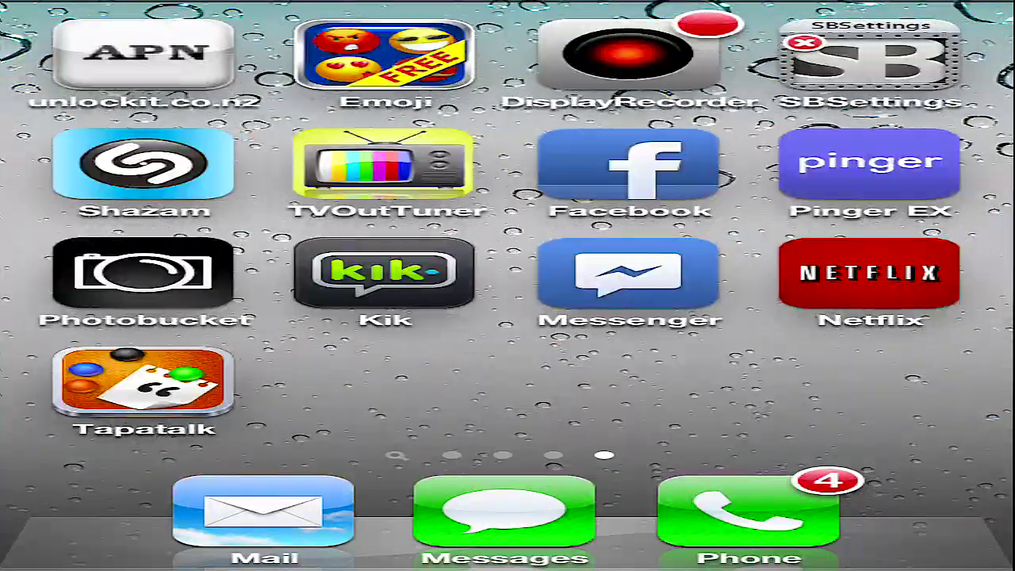
pyautogui.click(626, 56)
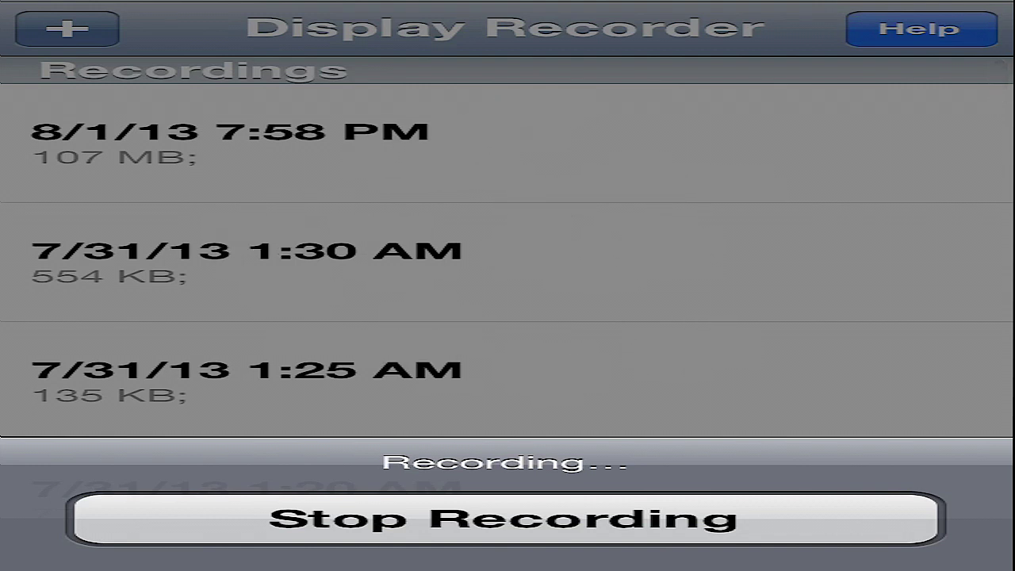
# Return home and page back to the first home screen page
pyautogui.press('super')
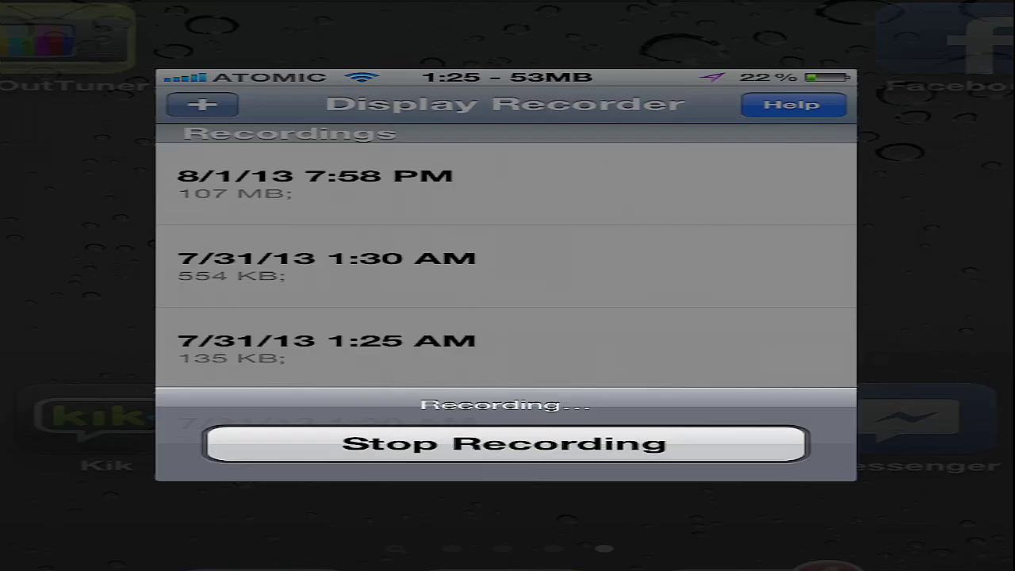
pyautogui.hscroll(-2, 508, 237)
pyautogui.hscroll(-2, 820, 223)
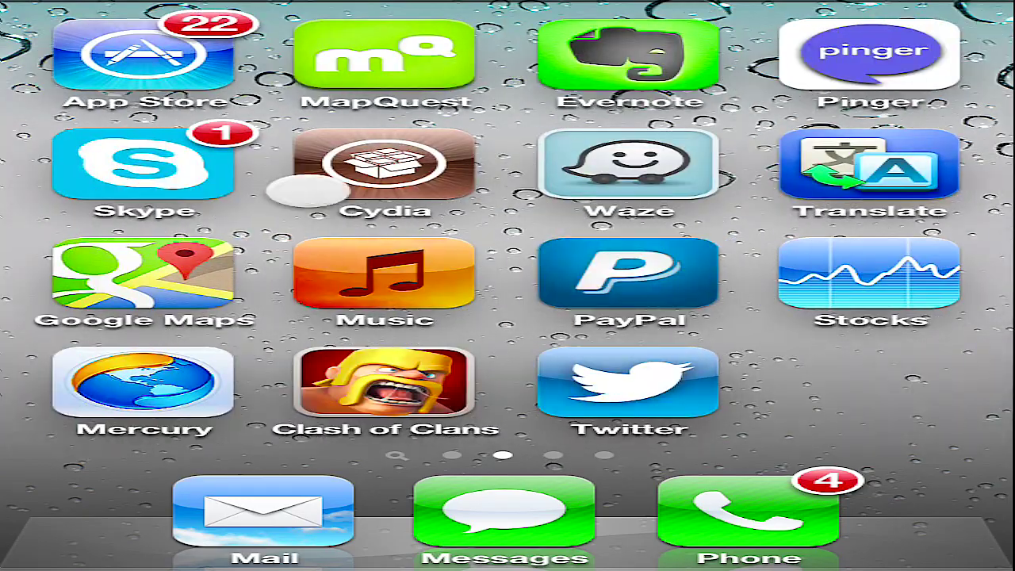
pyautogui.click(662, 63)
pyautogui.moveTo(662, 64); pyautogui.dragTo(636, 145)
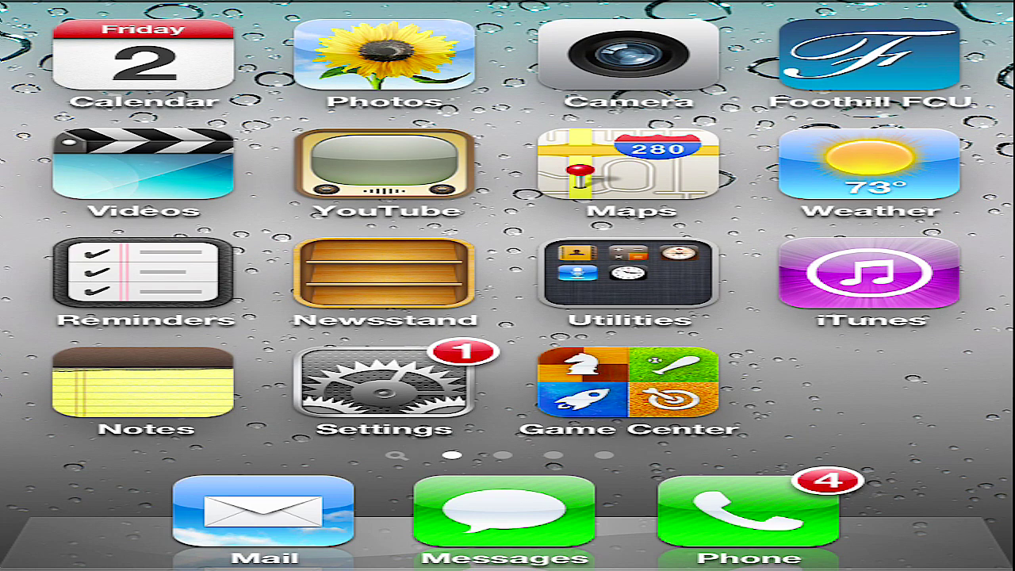
pyautogui.moveTo(571, 4); pyautogui.dragTo(571, 555)
pyautogui.moveTo(601, 333); pyautogui.dragTo(601, 205)
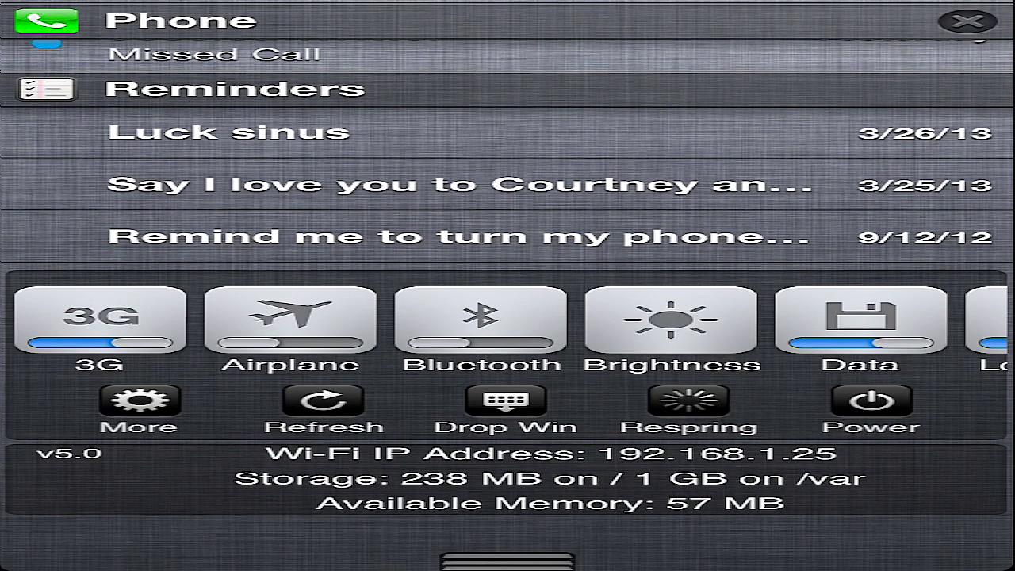
pyautogui.moveTo(559, 467); pyautogui.dragTo(516, 492)
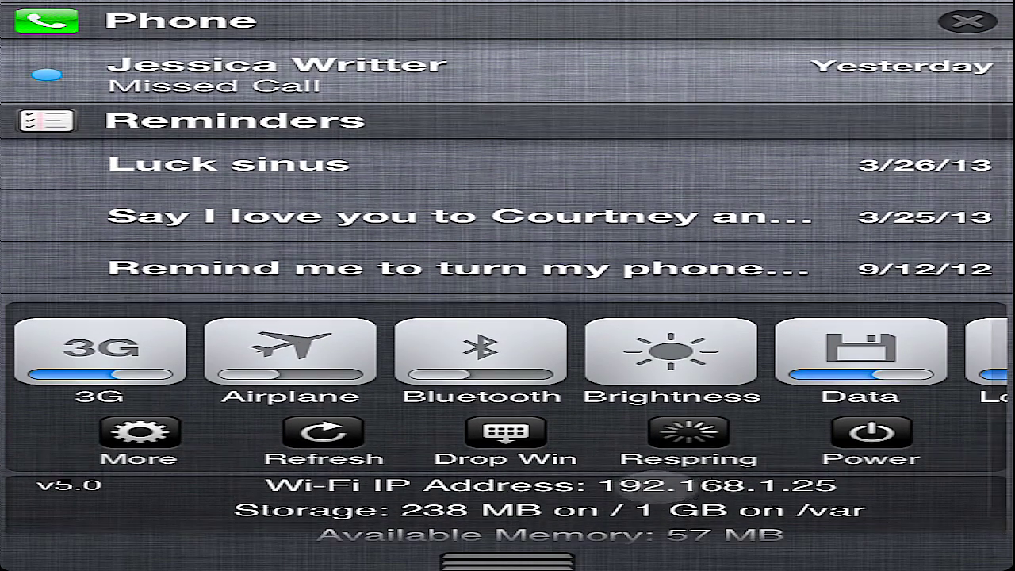
pyautogui.moveTo(833, 456); pyautogui.dragTo(833, 388)
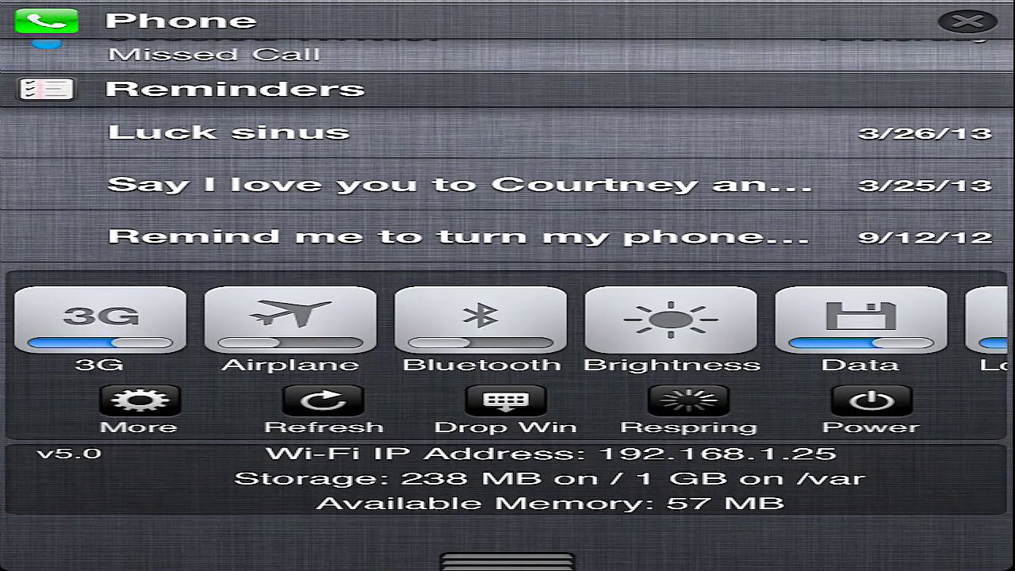
pyautogui.moveTo(788, 456); pyautogui.dragTo(532, 453)
pyautogui.moveTo(526, 559); pyautogui.dragTo(525, 396)
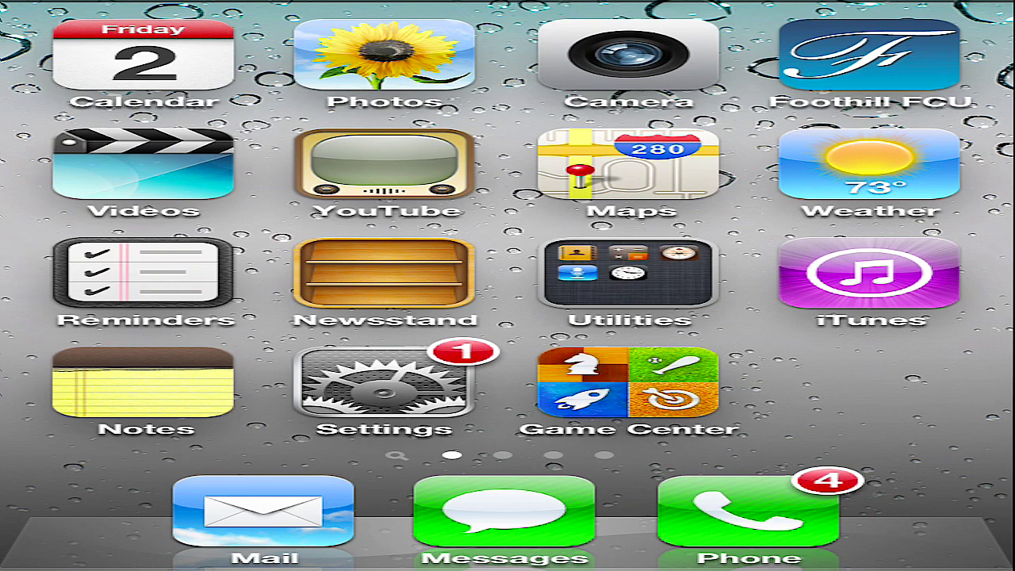
# Flip across the home screen pages and come back one page
pyautogui.moveTo(714, 238); pyautogui.dragTo(238, 237)
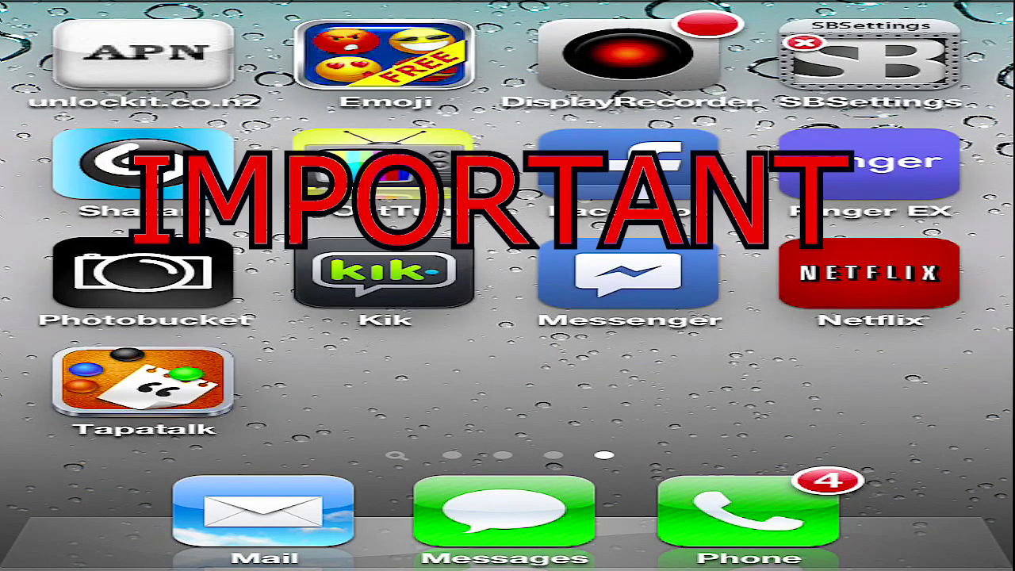
pyautogui.moveTo(714, 238); pyautogui.dragTo(238, 238)
pyautogui.moveTo(476, 357); pyautogui.dragTo(489, 356)
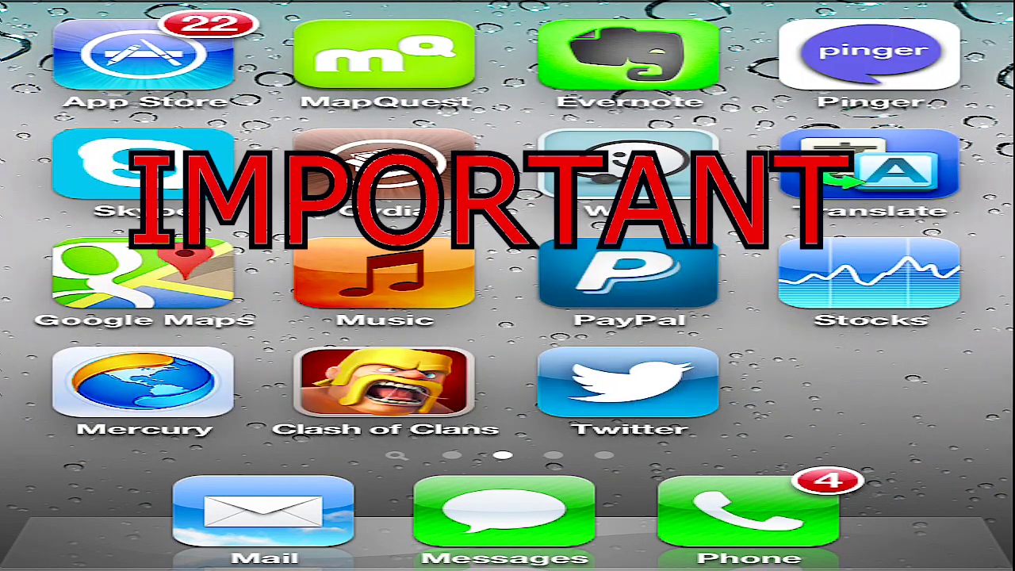
# Quit Clash of Clans from the recent-apps bar and return to the home screen
pyautogui.press('Home')
pyautogui.press('Home')
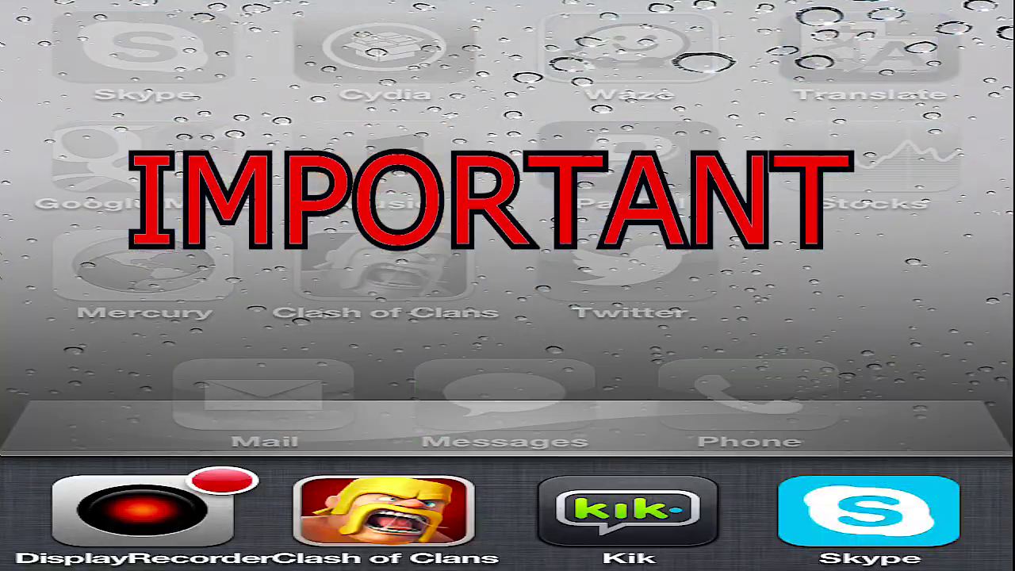
pyautogui.click(384, 512)
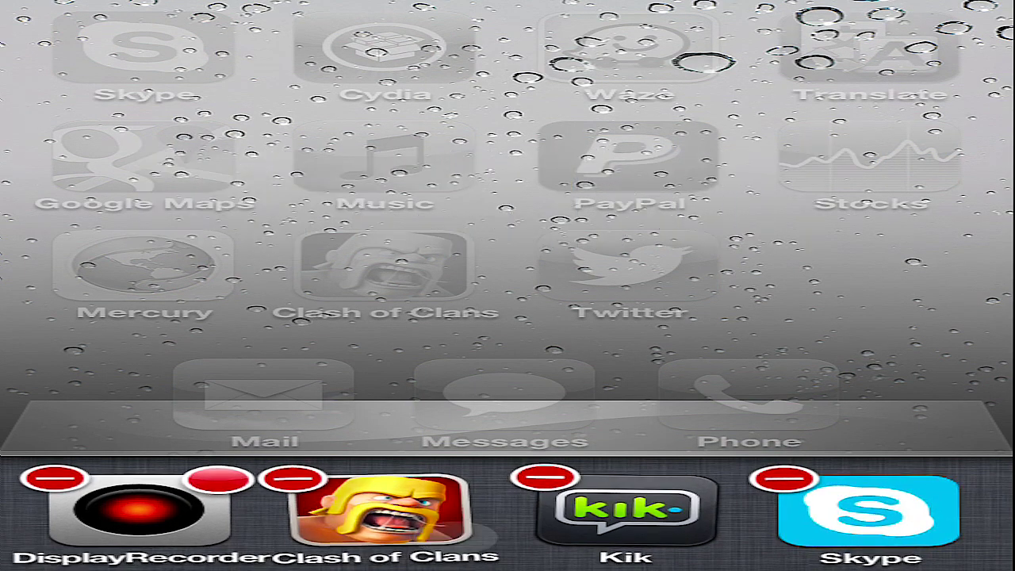
pyautogui.click(292, 478)
pyautogui.press('Home')
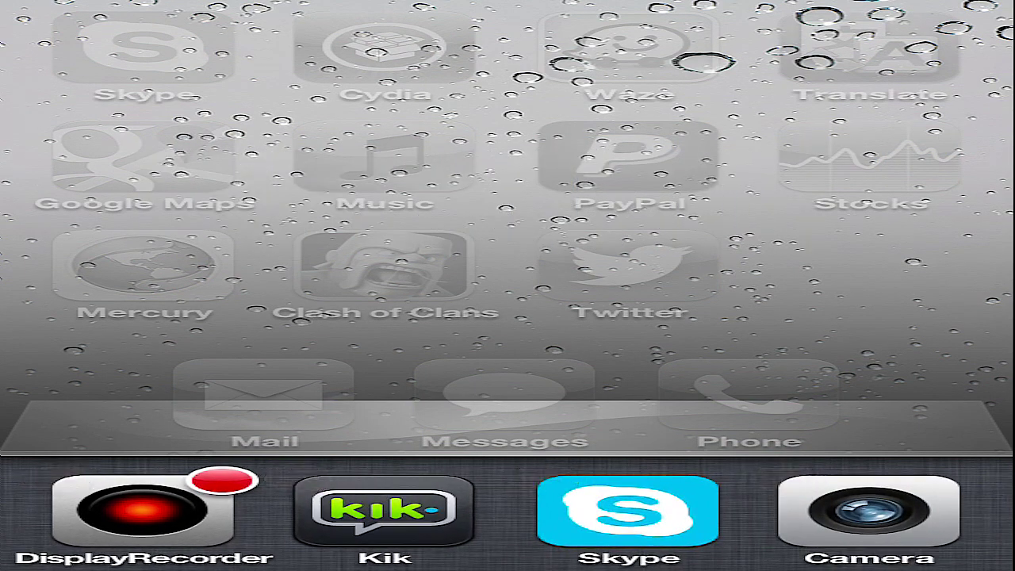
pyautogui.click(806, 299)
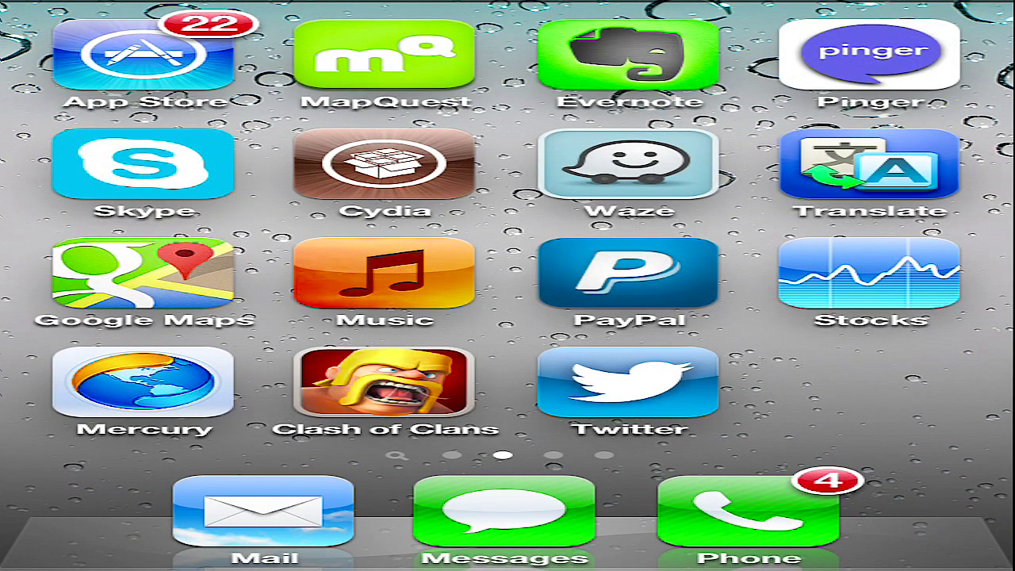
pyautogui.moveTo(806, 344); pyautogui.dragTo(317, 344)
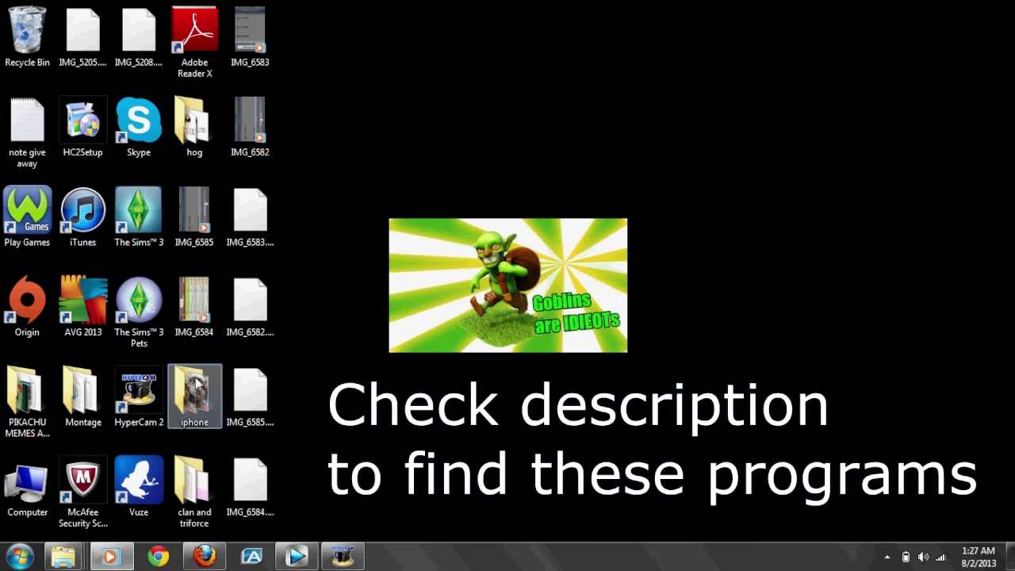
# Open the desktop iphone folder, launch WinSCP from its shortcut, and close the folder
pyautogui.doubleClick(198, 384)
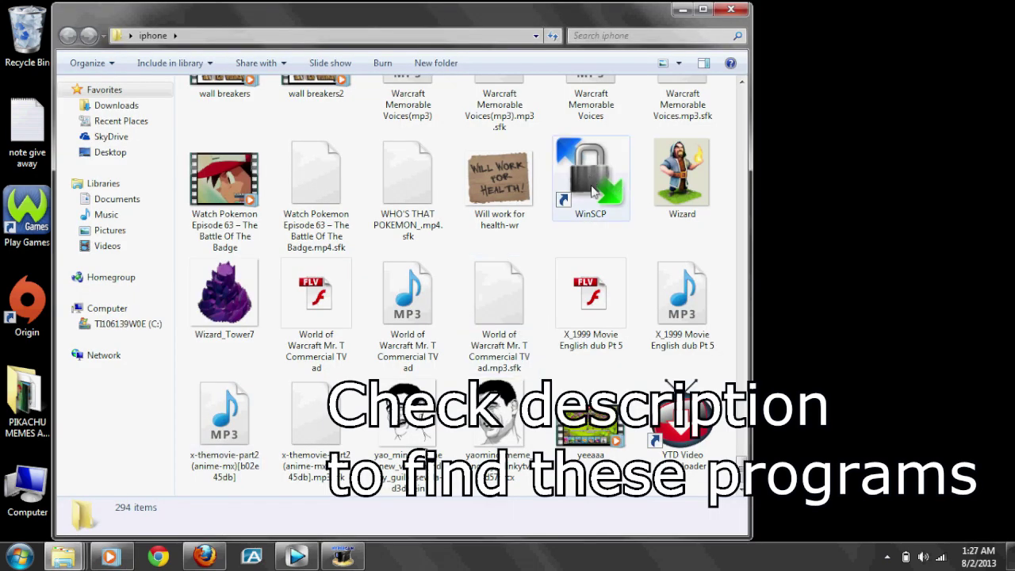
pyautogui.click(590, 184)
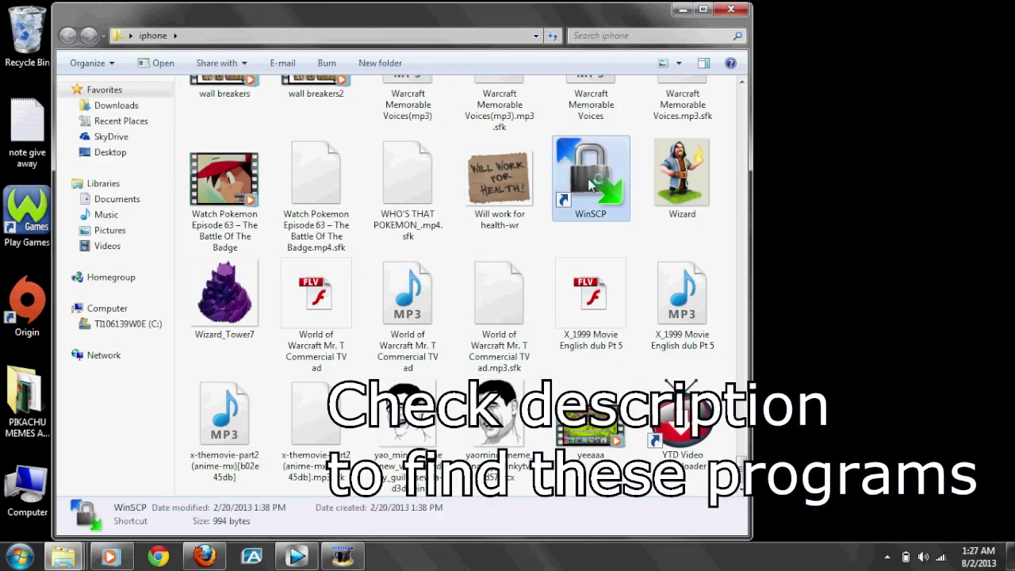
pyautogui.click(731, 10)
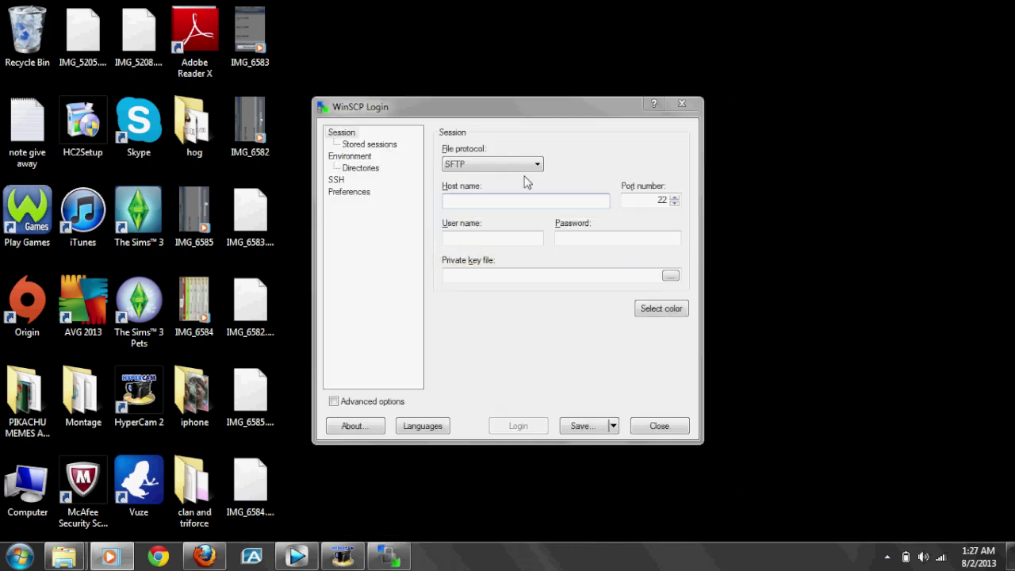
# Activate the WinSCP Login window with the caret in the Host name box
pyautogui.click(481, 201)
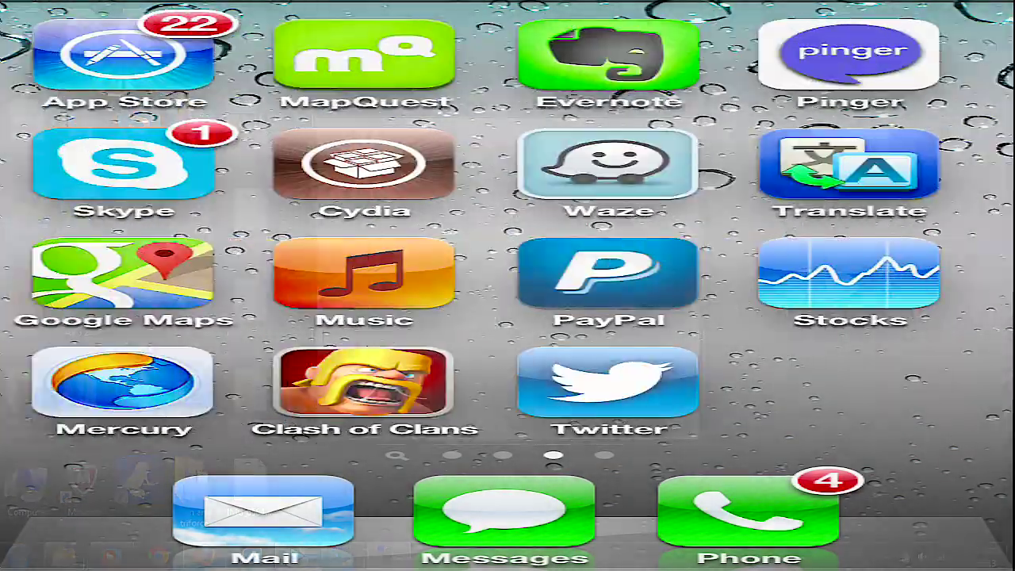
# Open Settings > Wi-Fi and view the Godshouse network's details, showing IP 192.168.1.25
pyautogui.moveTo(508, 271); pyautogui.dragTo(612, 272)
pyautogui.click(362, 373)
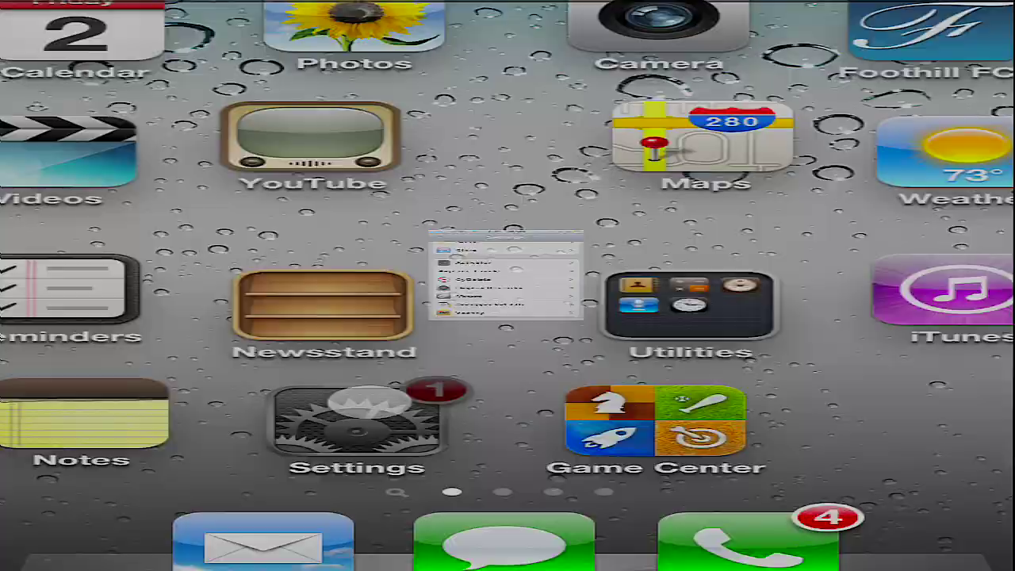
pyautogui.moveTo(412, 207); pyautogui.dragTo(420, 496)
pyautogui.moveTo(444, 237); pyautogui.dragTo(456, 481)
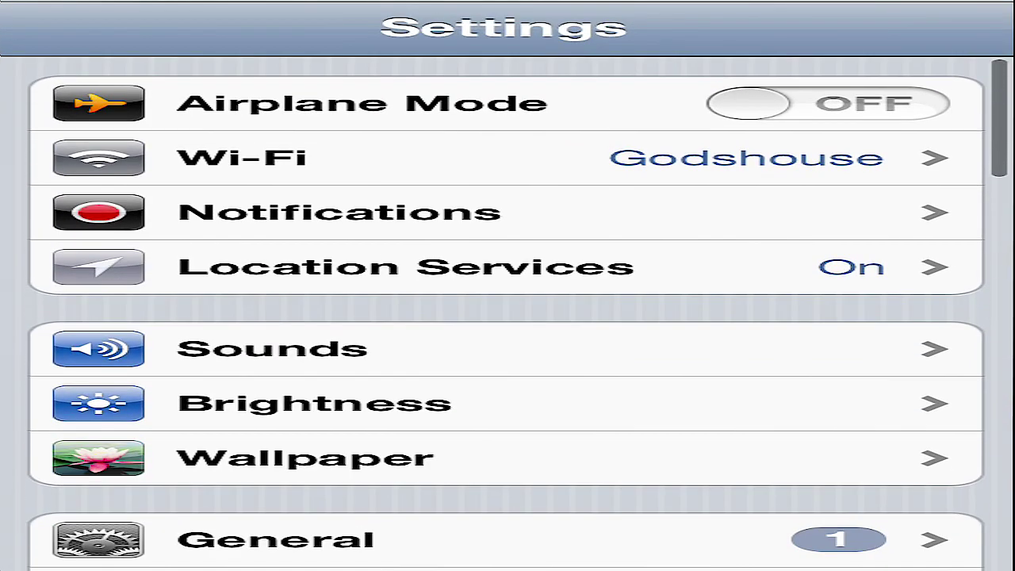
pyautogui.click(363, 144)
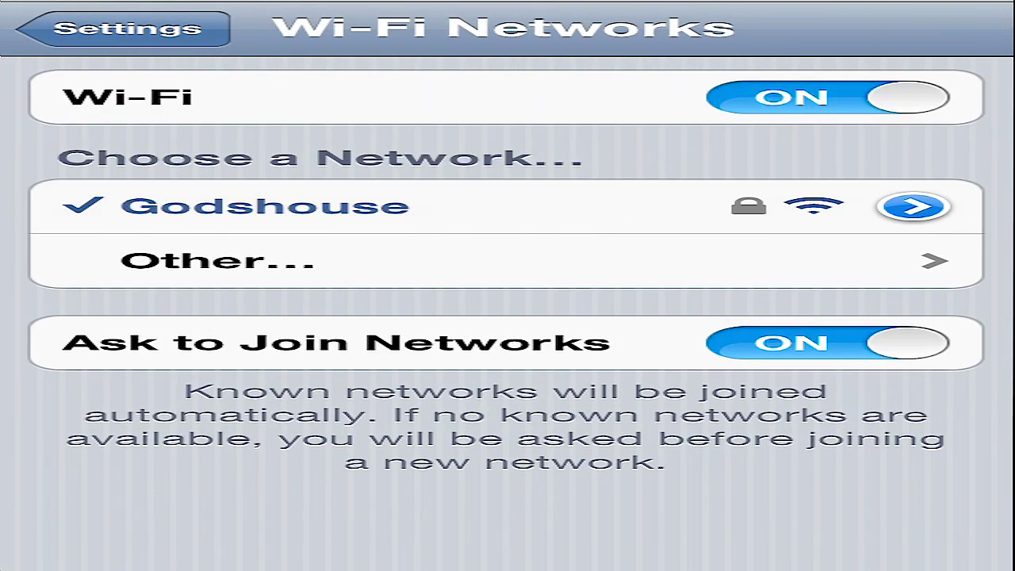
pyautogui.click(913, 206)
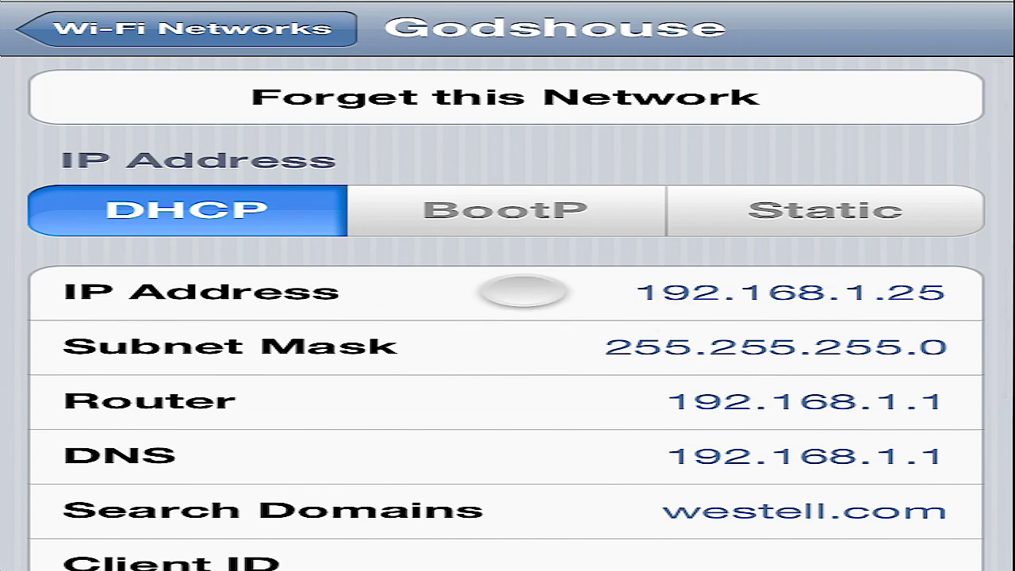
pyautogui.moveTo(710, 294); pyautogui.dragTo(721, 305)
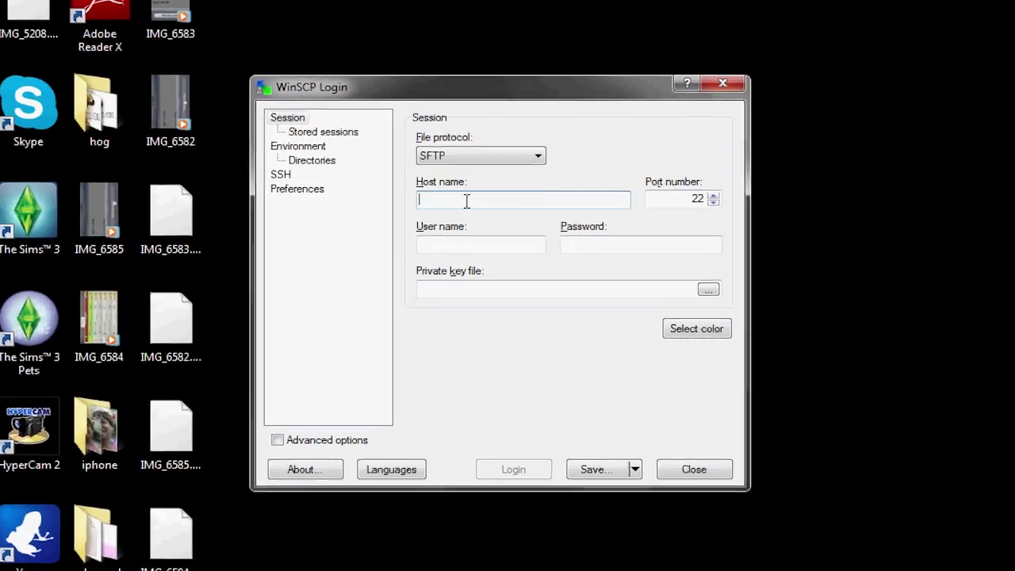
# Enter host 192.168.1.25, user name root and the account password, then log in
pyautogui.write('1')
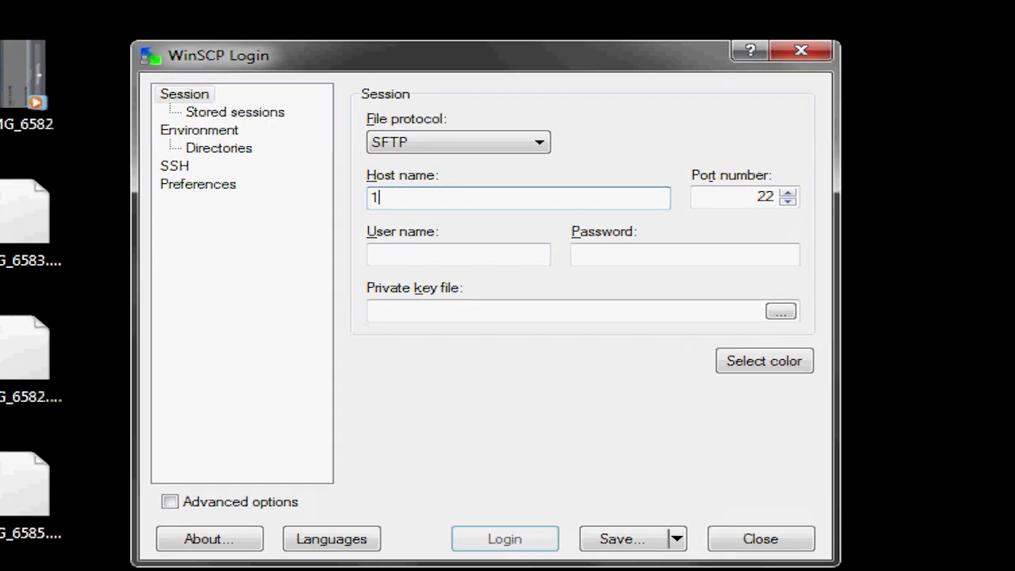
pyautogui.write('92.168.')
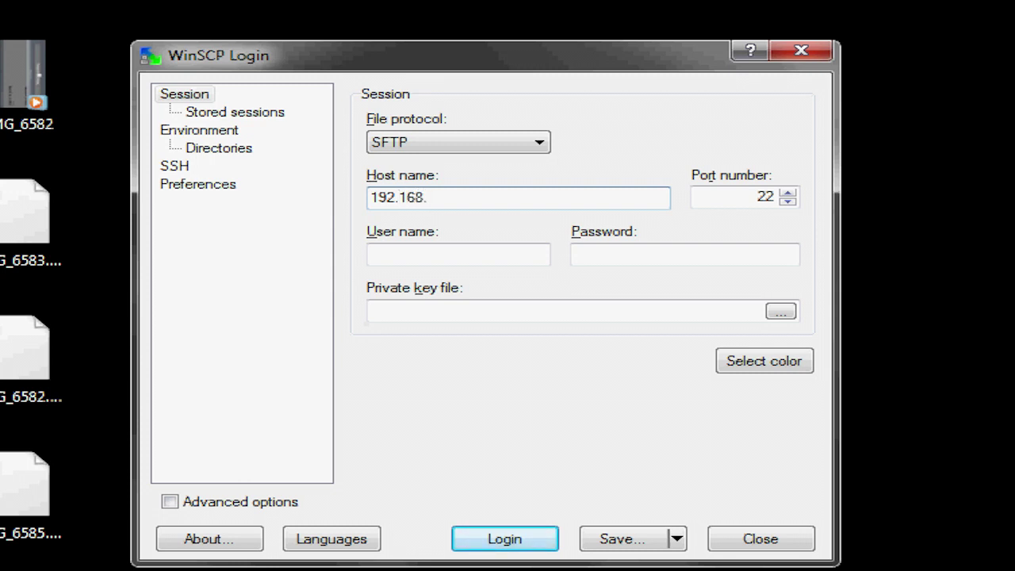
pyautogui.write('1.25')
pyautogui.click(490, 248)
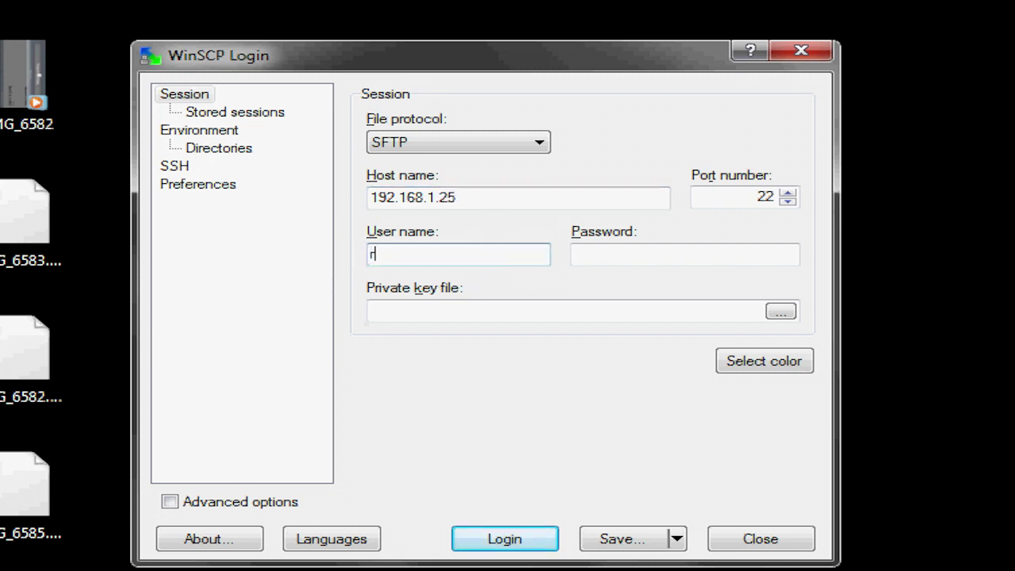
pyautogui.write('root')
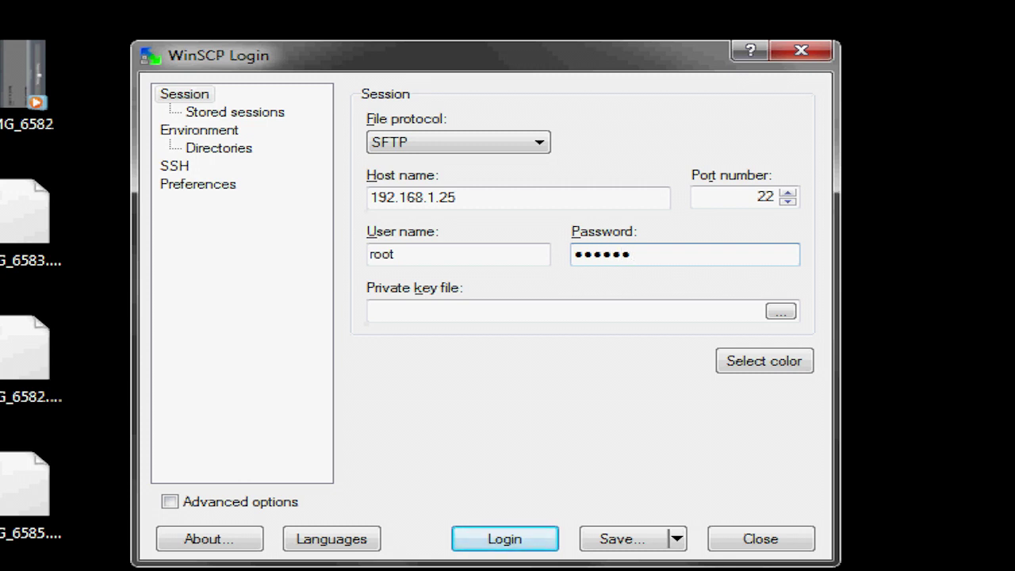
pyautogui.click(521, 544)
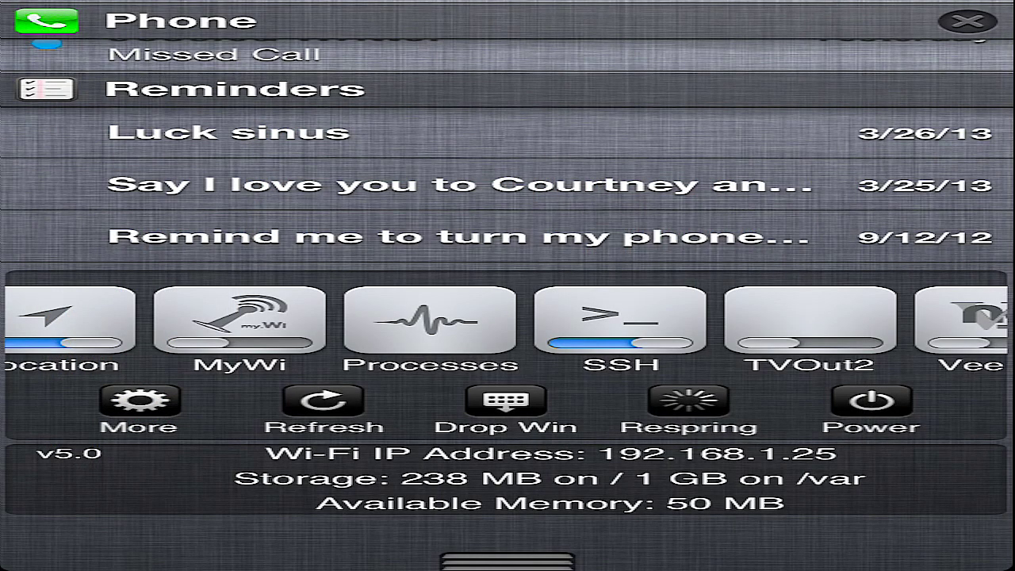
# Toggle the SSH switch in Notification Center's SBSettings row several times
pyautogui.click(620, 320)
pyautogui.click(620, 320)
pyautogui.click(620, 320)
pyautogui.click(620, 320)
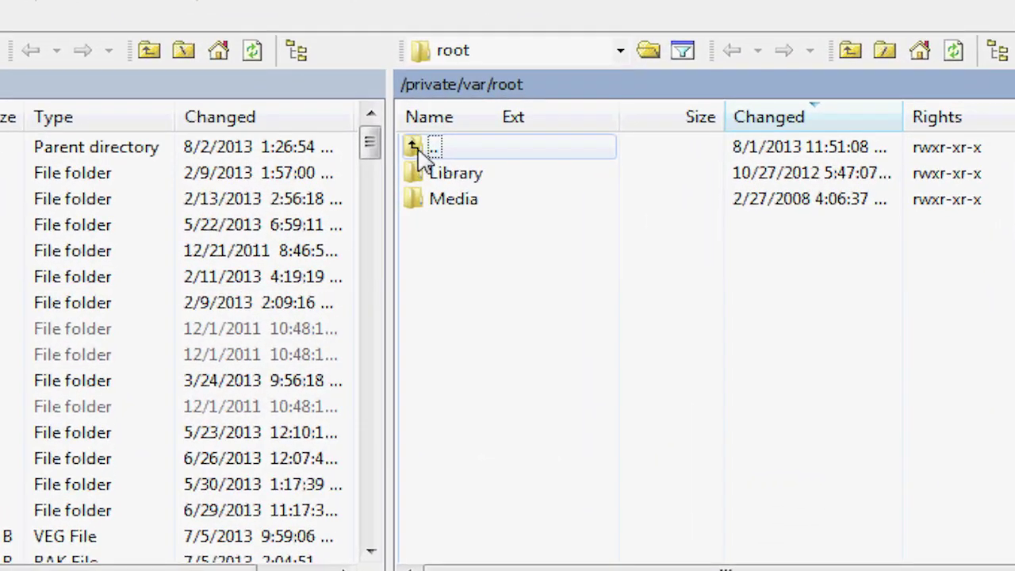
# Navigate the remote pane from /private/var into mobile/Media/DCIM/106APPLE
pyautogui.doubleClick(421, 150)
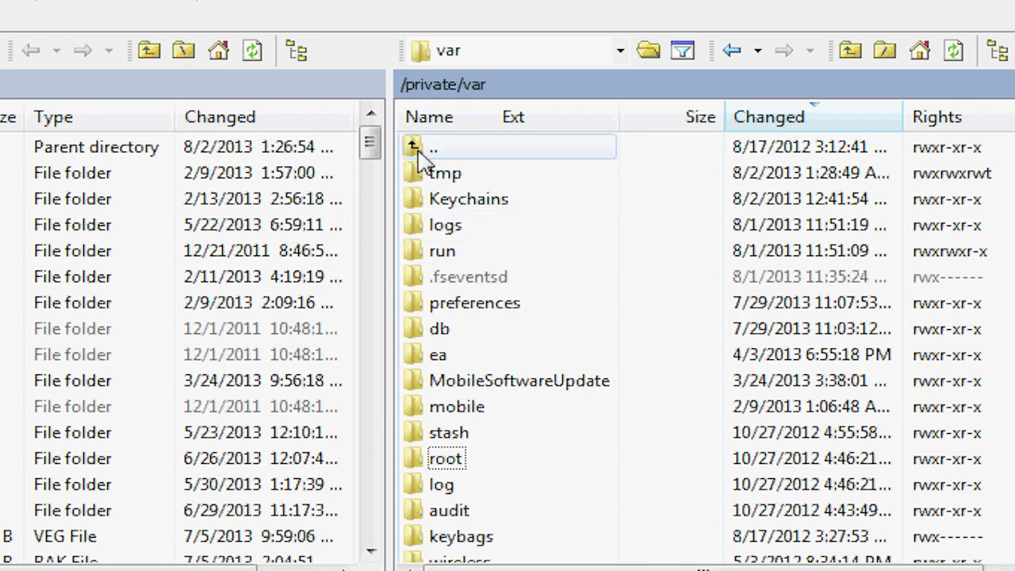
pyautogui.doubleClick(444, 412)
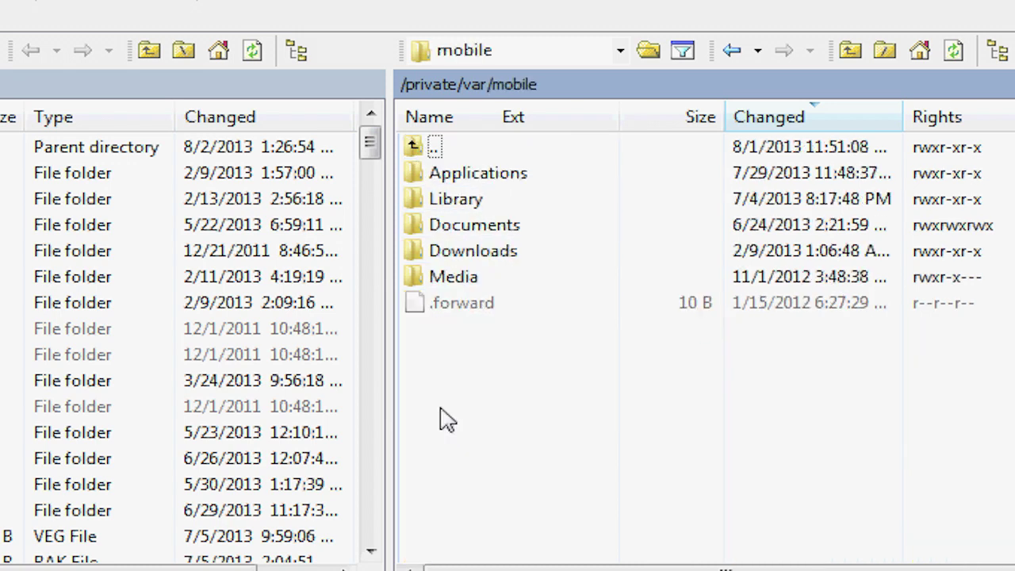
pyautogui.doubleClick(464, 278)
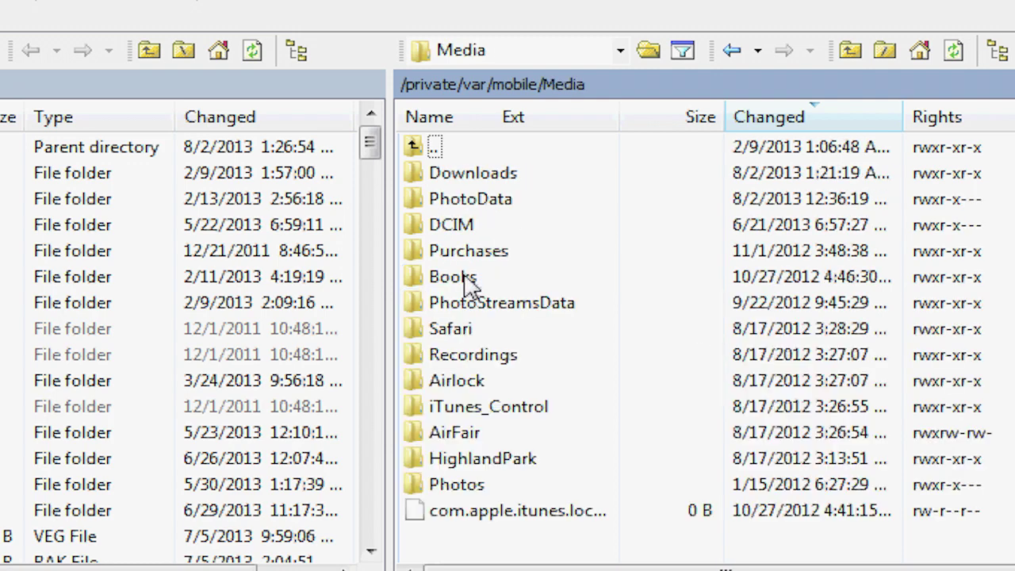
pyautogui.doubleClick(471, 222)
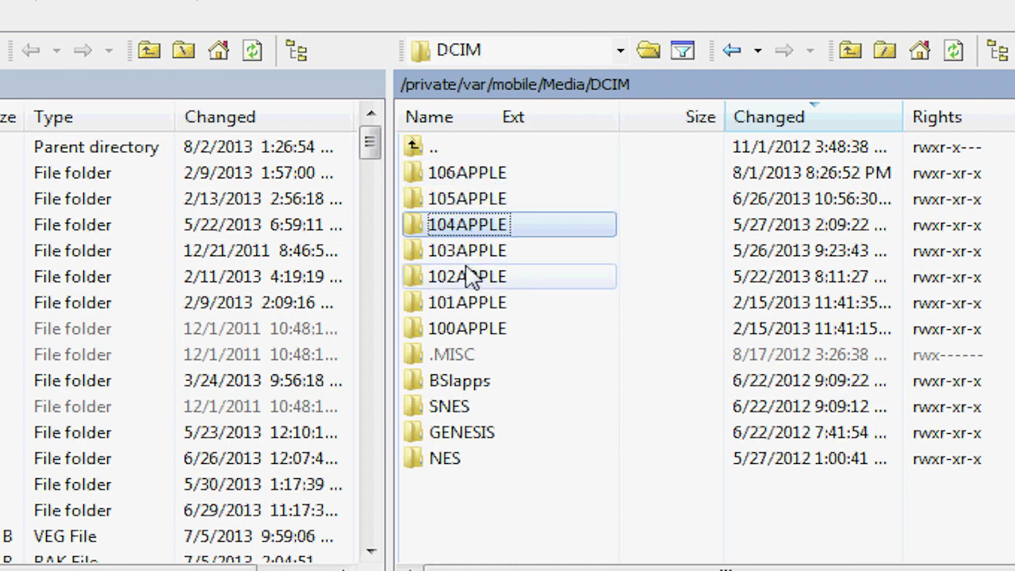
pyautogui.doubleClick(471, 174)
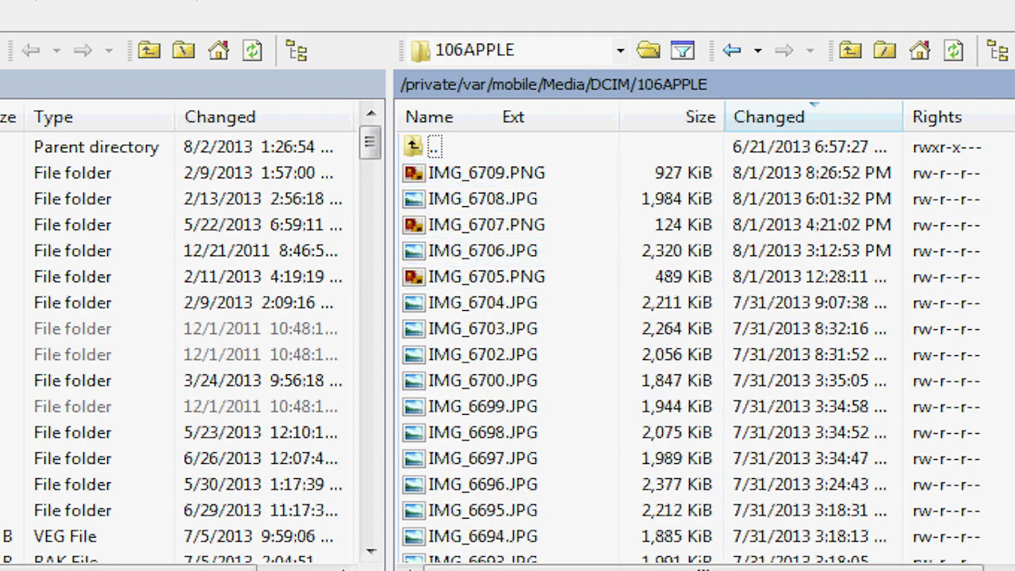
# Scroll the 106APPLE list and select the newest files, IMG_6708.JPG then IMG_6709.PNG
pyautogui.scroll(-20, 704, 349)
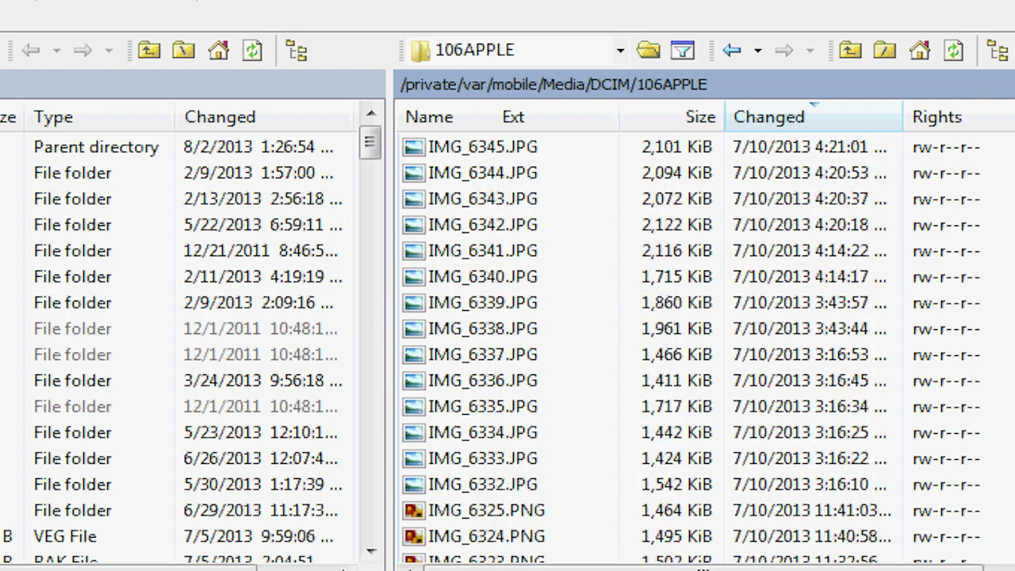
pyautogui.scroll(-20, 704, 349)
pyautogui.scroll(20, 704, 349)
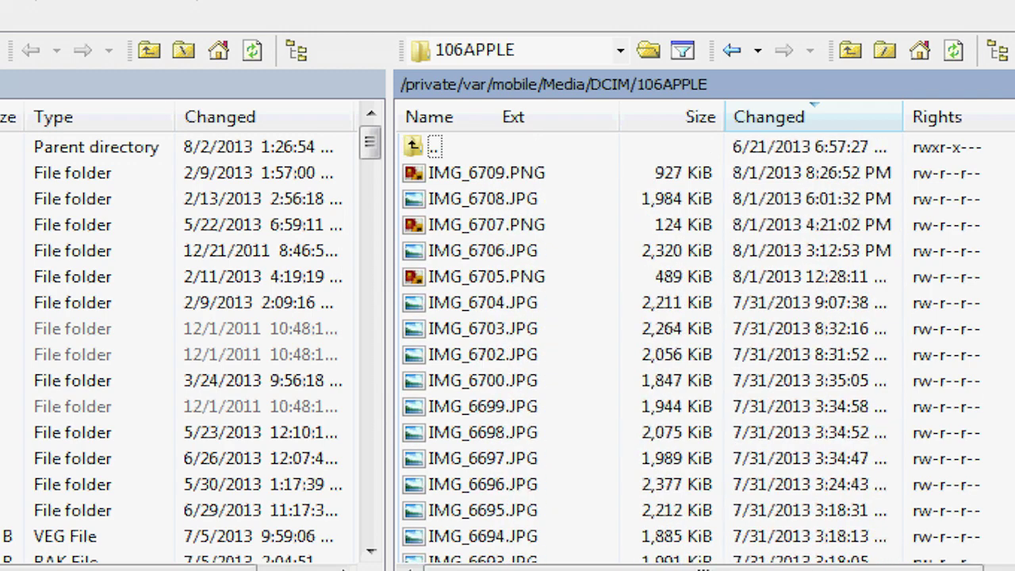
pyautogui.click(414, 199)
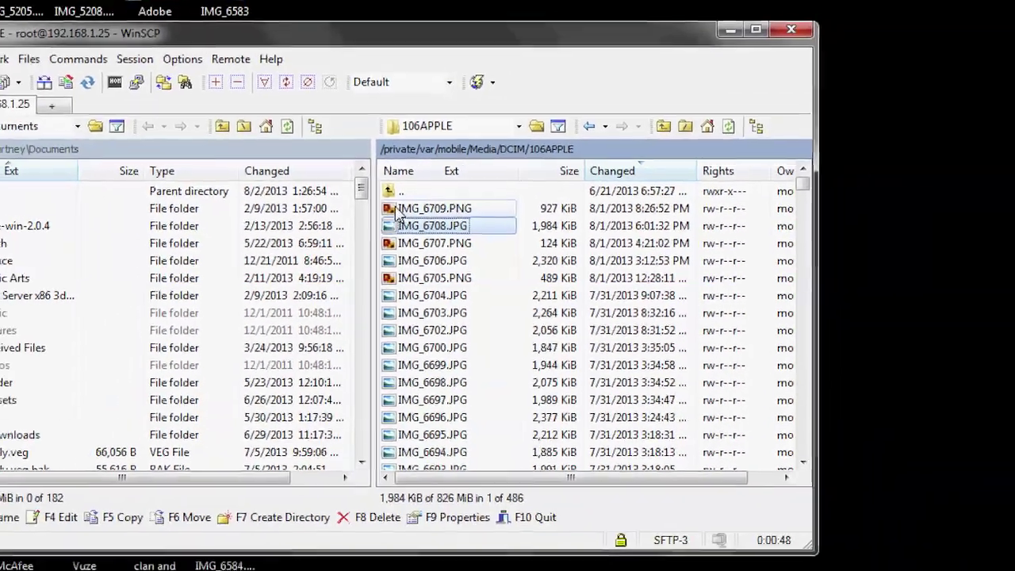
pyautogui.click(395, 210)
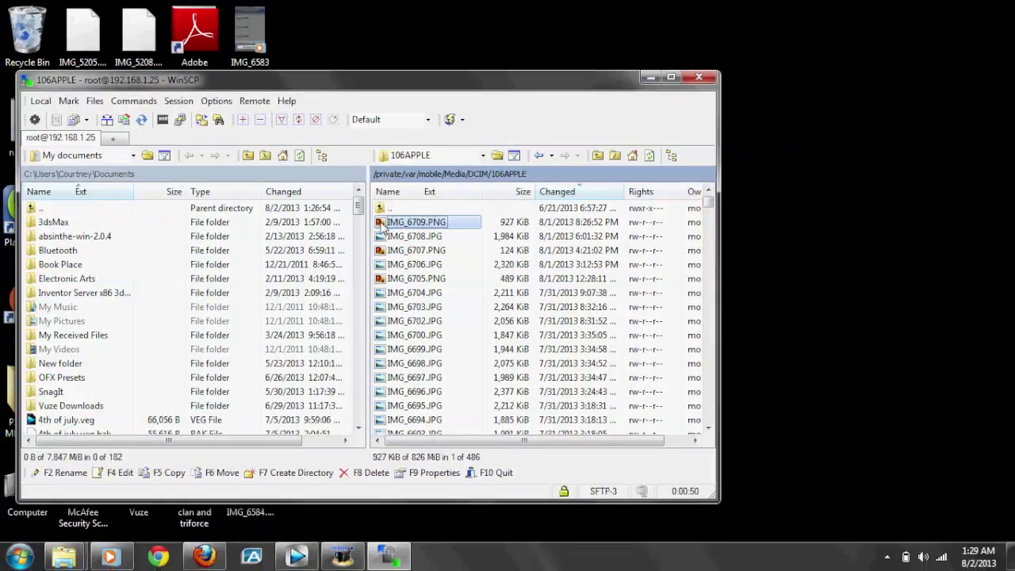
# Copy IMG_6709.PNG from the phone to the Windows desktop and minimize WinSCP
pyautogui.click(798, 198)
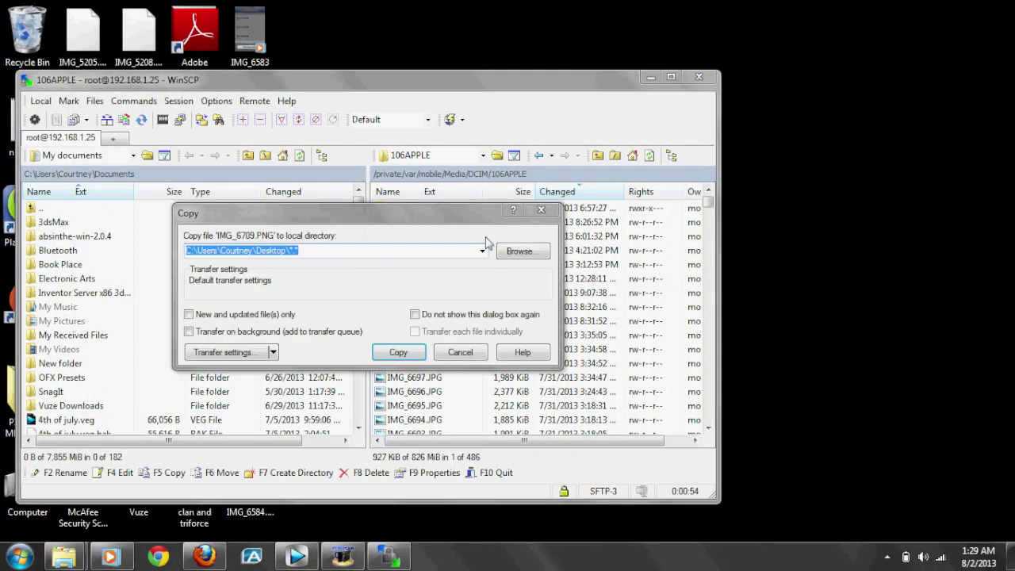
pyautogui.click(400, 353)
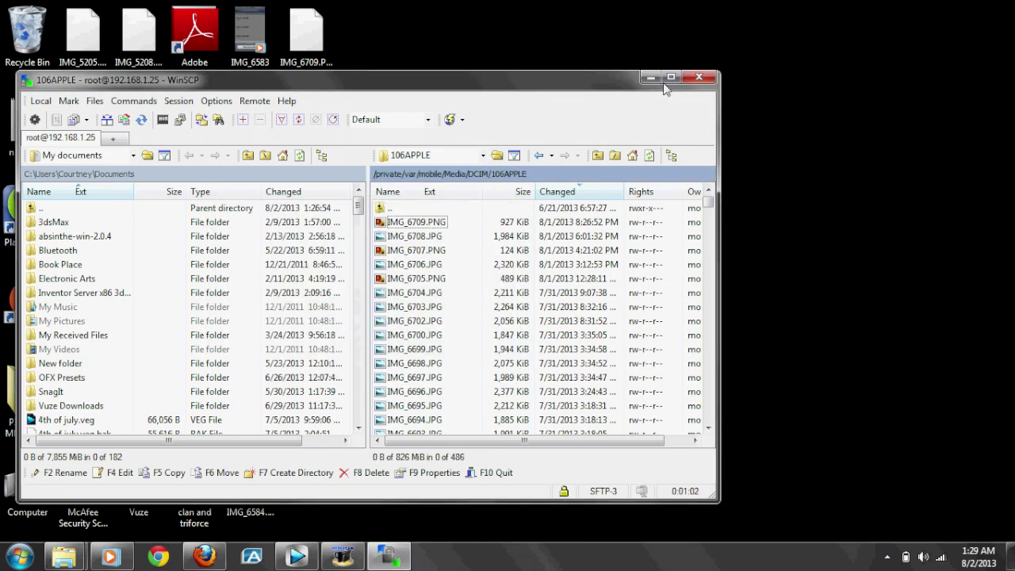
pyautogui.click(650, 77)
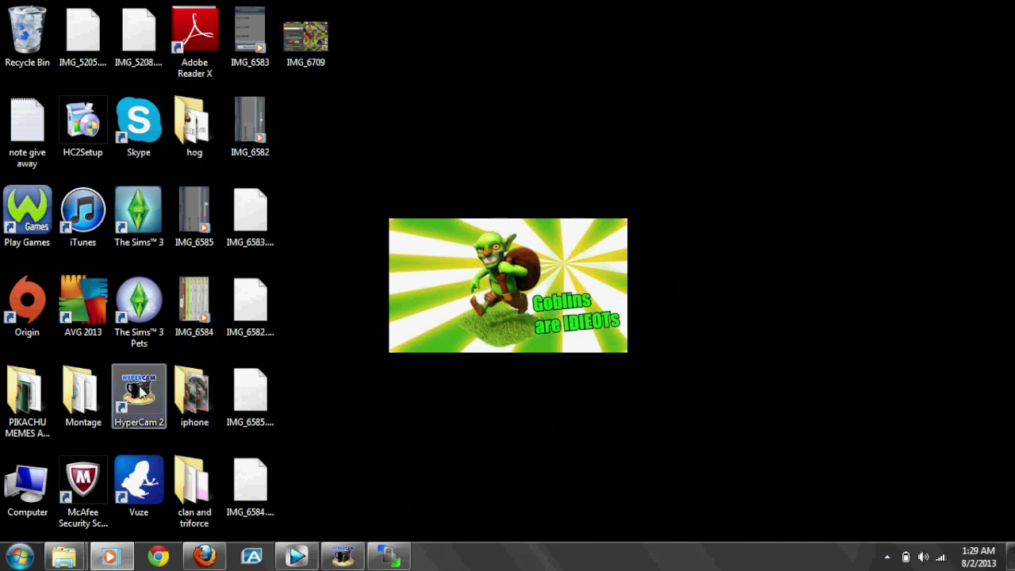
# Open the Montage folder and play IMG_4735 to preview it
pyautogui.doubleClick(86, 387)
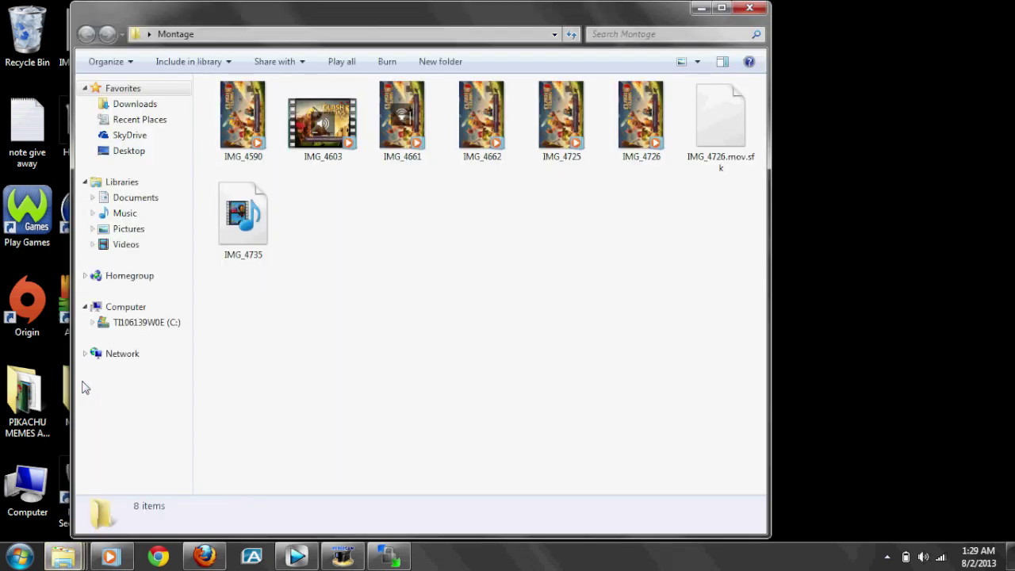
pyautogui.click(253, 212)
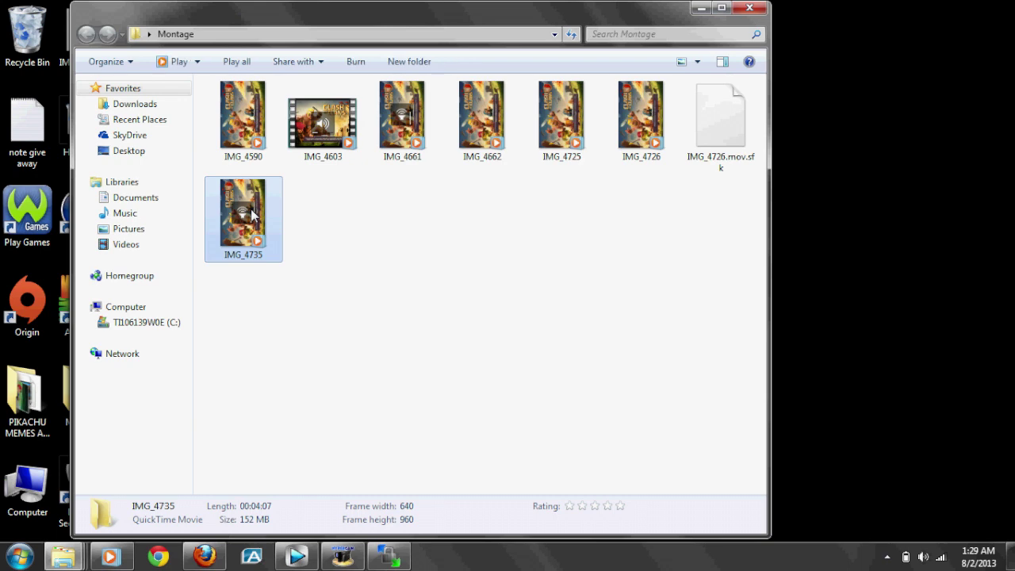
pyautogui.doubleClick(251, 208)
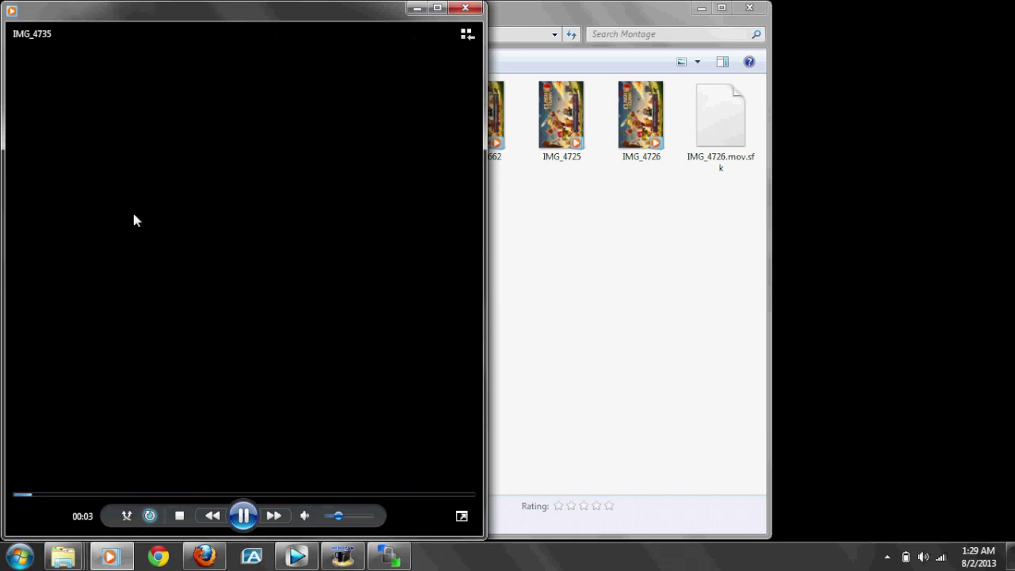
pyautogui.click(465, 7)
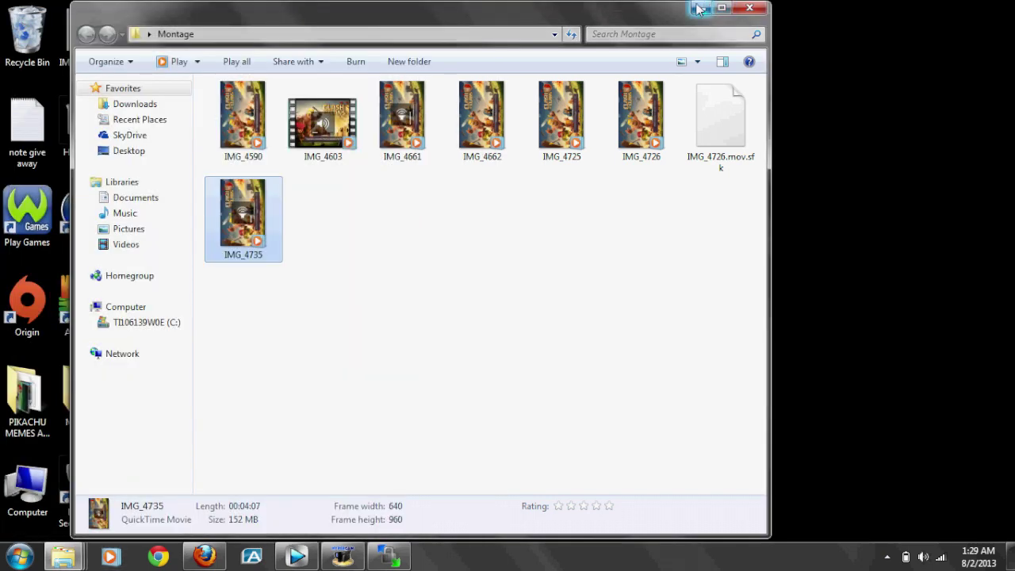
# Drag IMG_4735 from the reopened Montage folder onto the Vegas Pro timeline
pyautogui.click(700, 9)
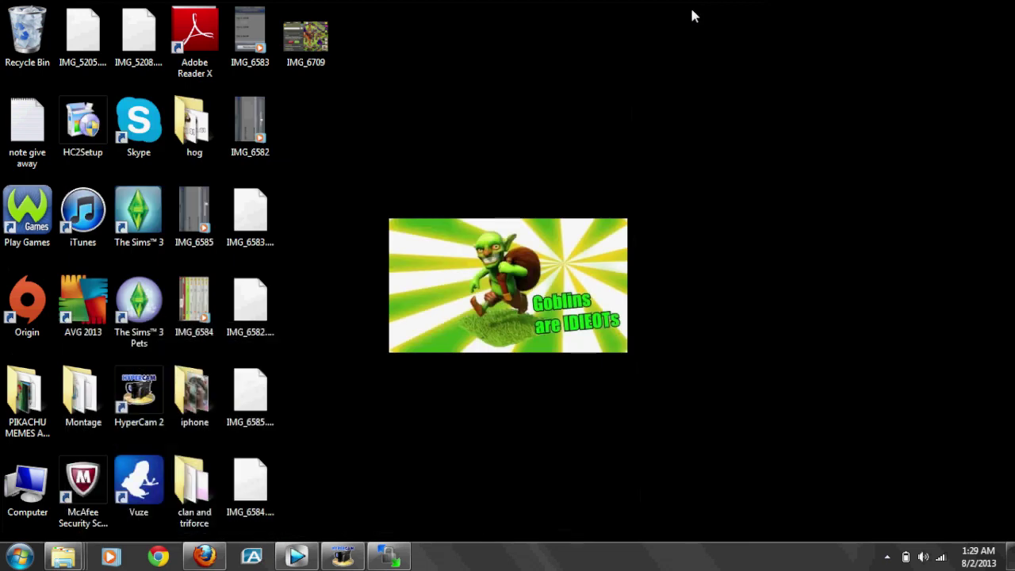
pyautogui.click(101, 407)
pyautogui.doubleClick(101, 407)
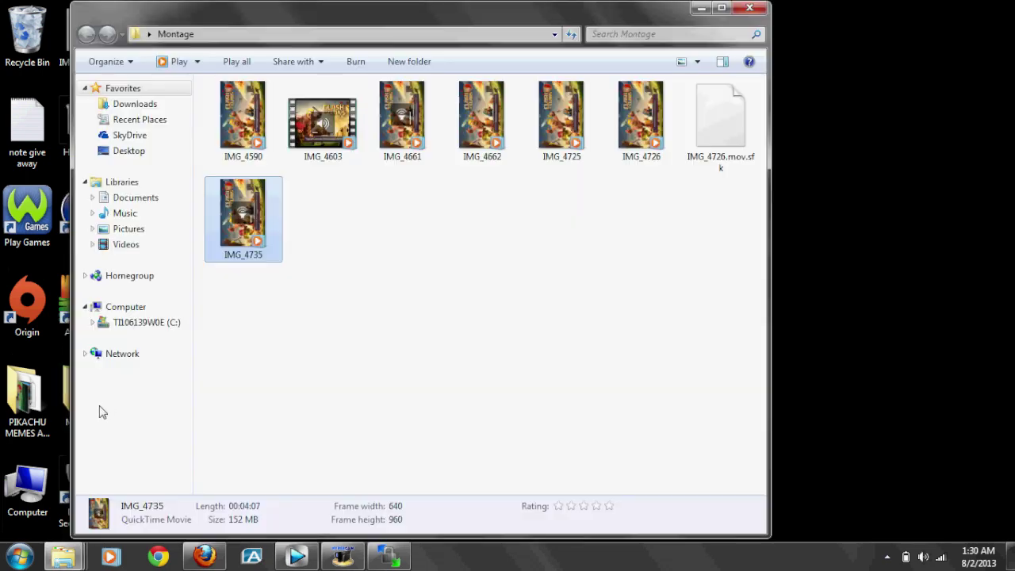
pyautogui.moveTo(257, 235); pyautogui.dragTo(329, 353)
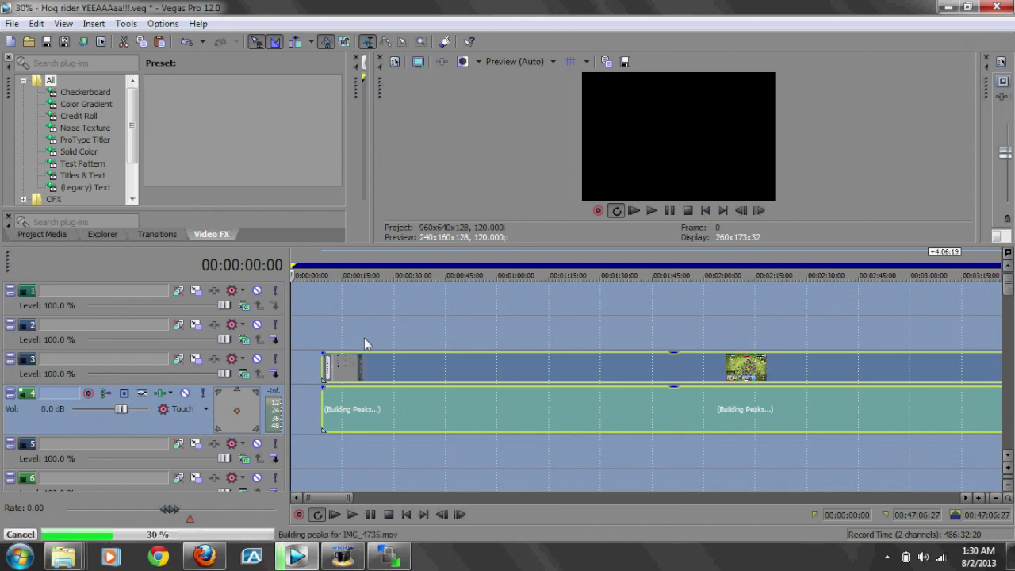
# Set Switches > Disable Resample on the IMG_4735 video event on track 3
pyautogui.click(408, 343)
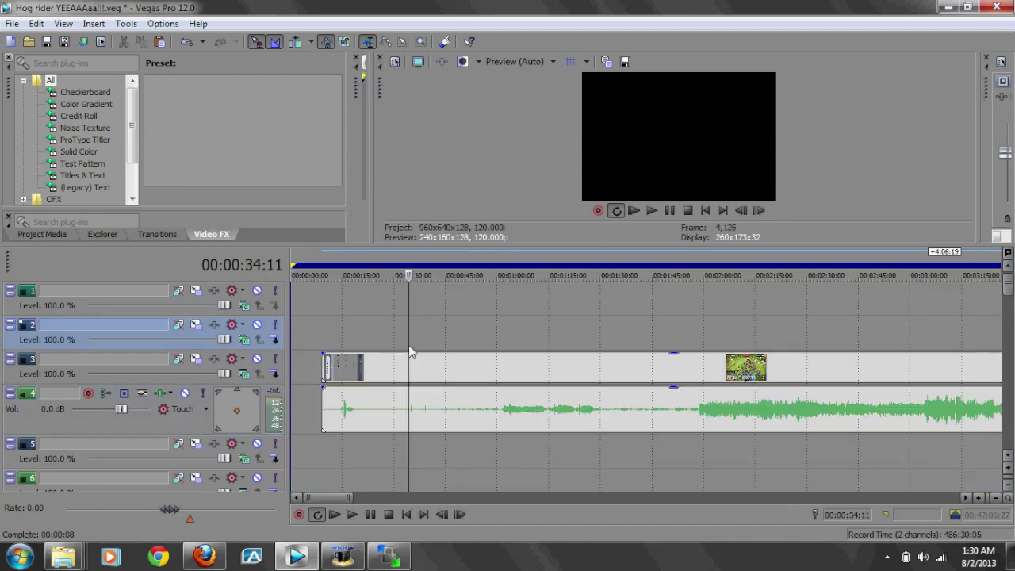
pyautogui.click(444, 366)
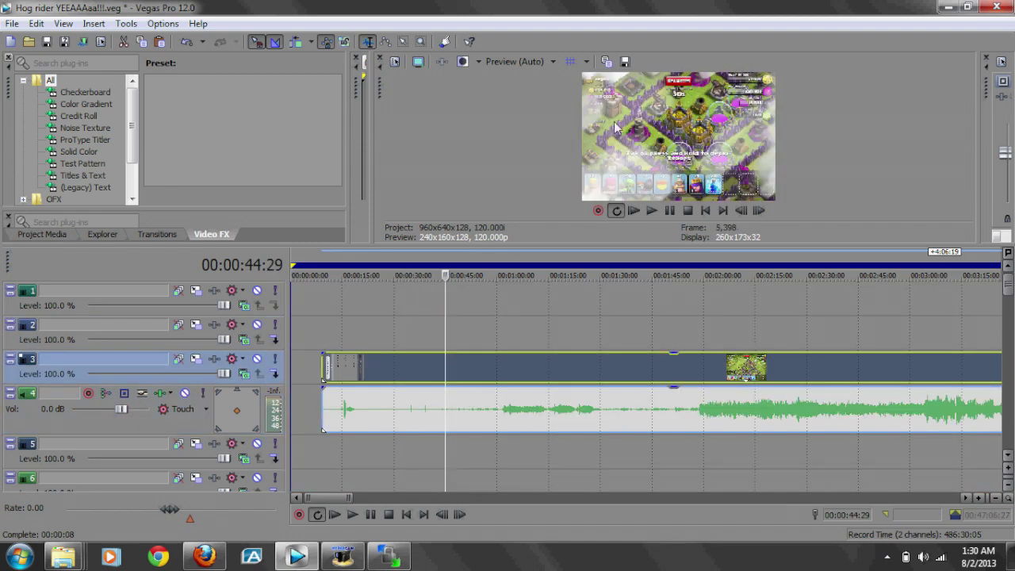
pyautogui.rightClick(502, 370)
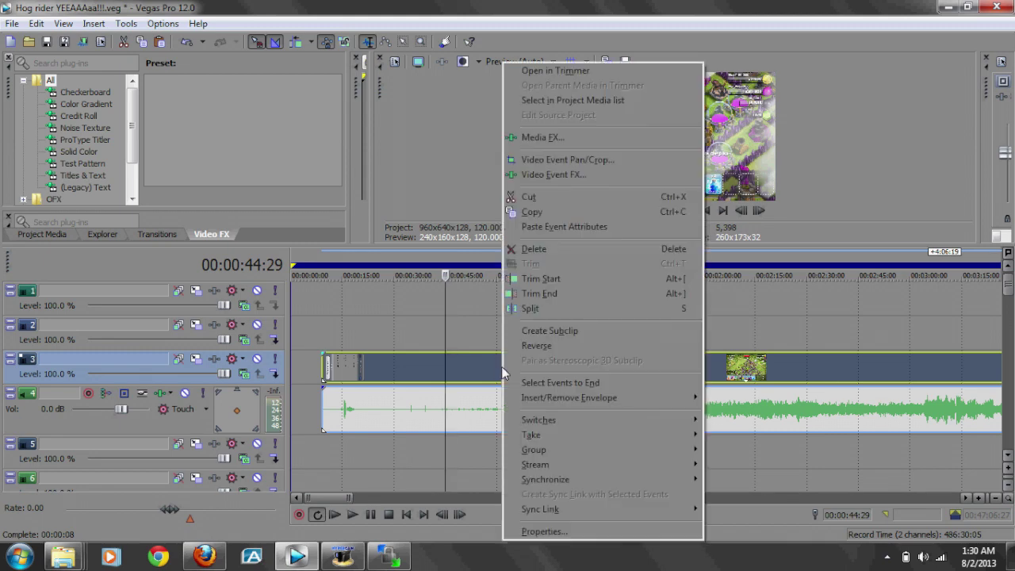
pyautogui.moveTo(659, 420)
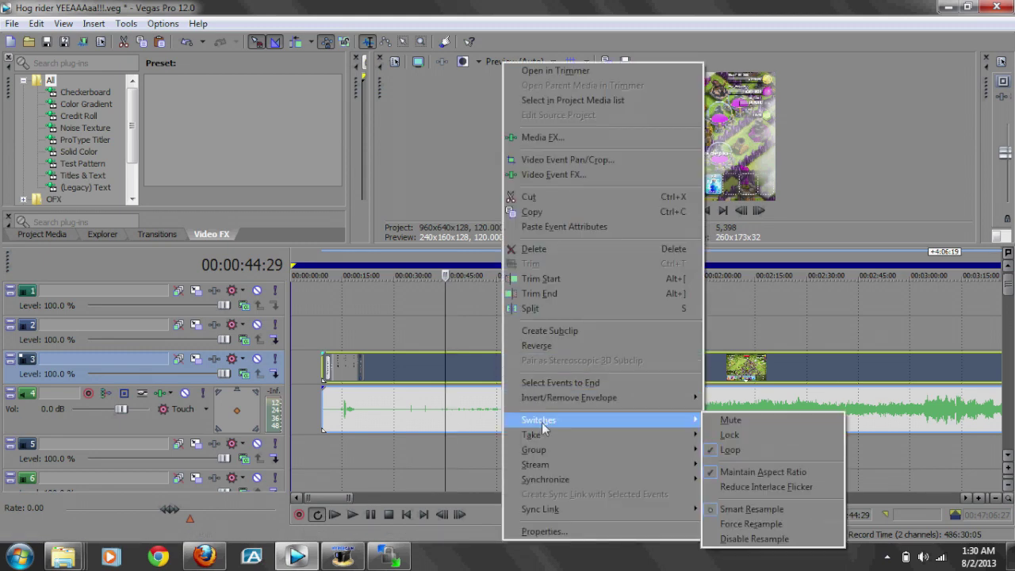
pyautogui.click(737, 538)
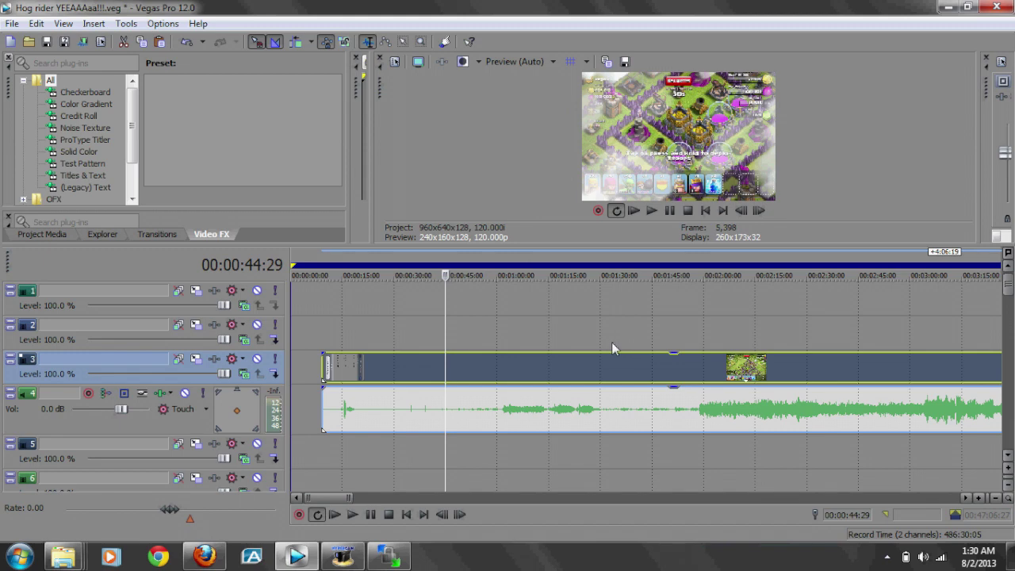
# Mark a 0:27–1:23 loop region, recheck the event's resample switch, and split the effects browser
pyautogui.click(570, 314)
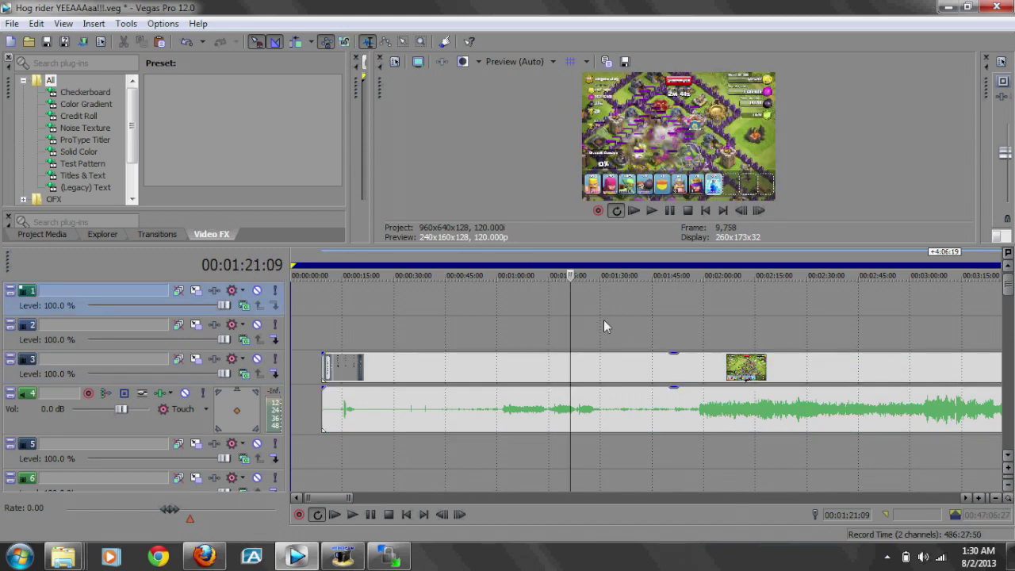
pyautogui.moveTo(386, 303); pyautogui.dragTo(578, 316)
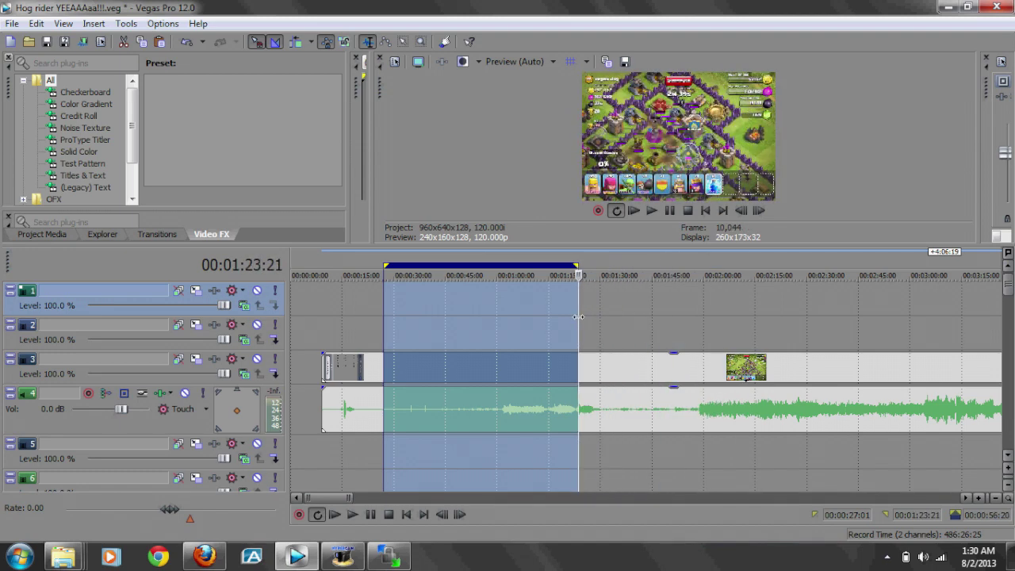
pyautogui.rightClick(605, 378)
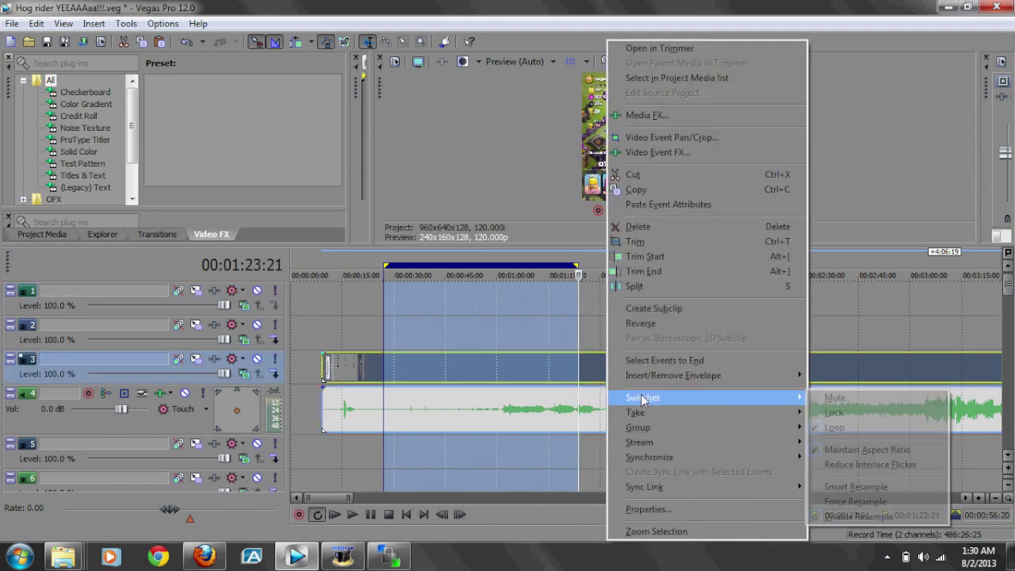
pyautogui.click(602, 300)
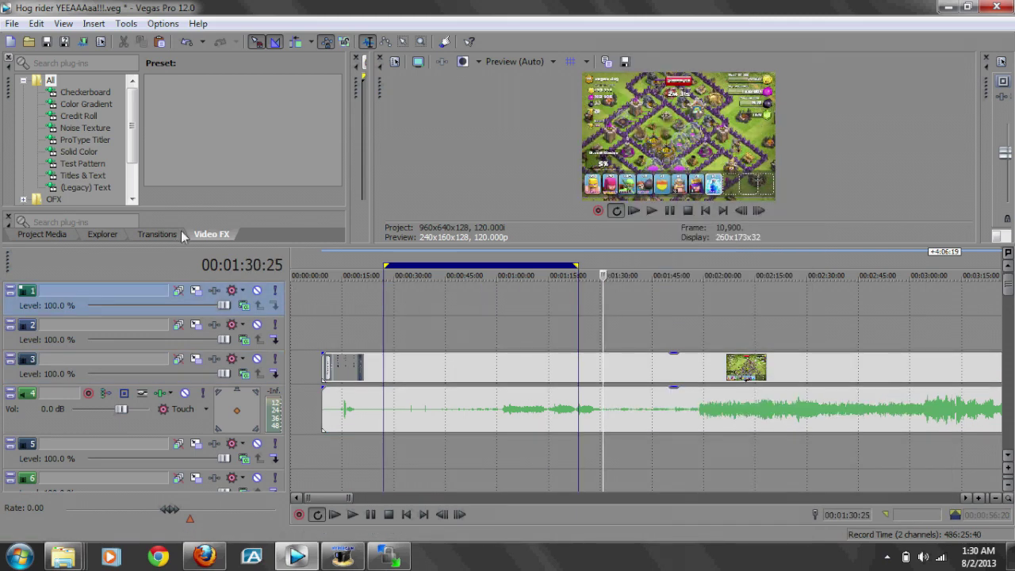
pyautogui.moveTo(181, 230); pyautogui.dragTo(220, 92)
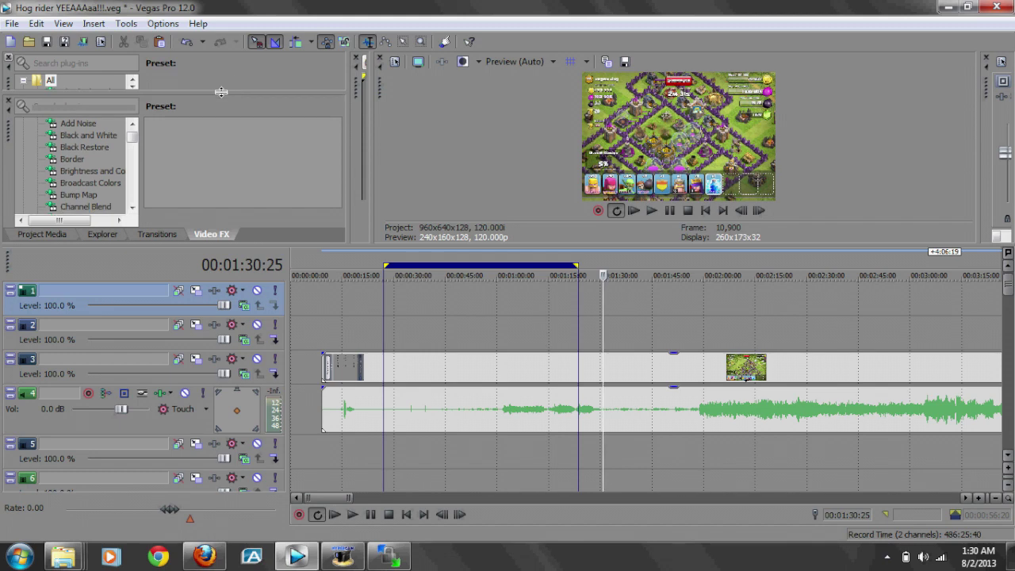
# Apply the Sharpen effect's Medium Sharpen preset to the track 3 video
pyautogui.moveTo(132, 140); pyautogui.dragTo(134, 188)
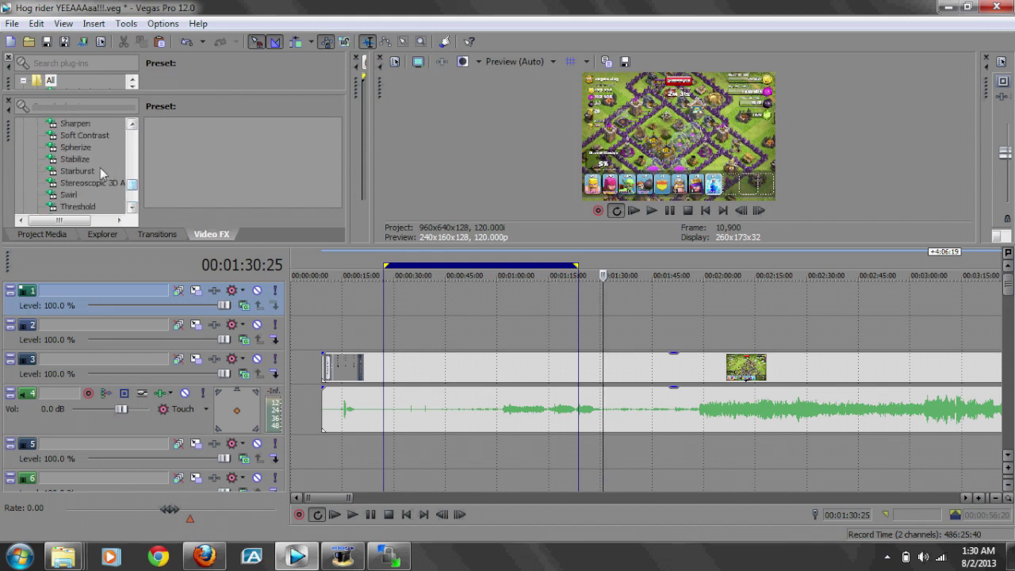
pyautogui.click(79, 124)
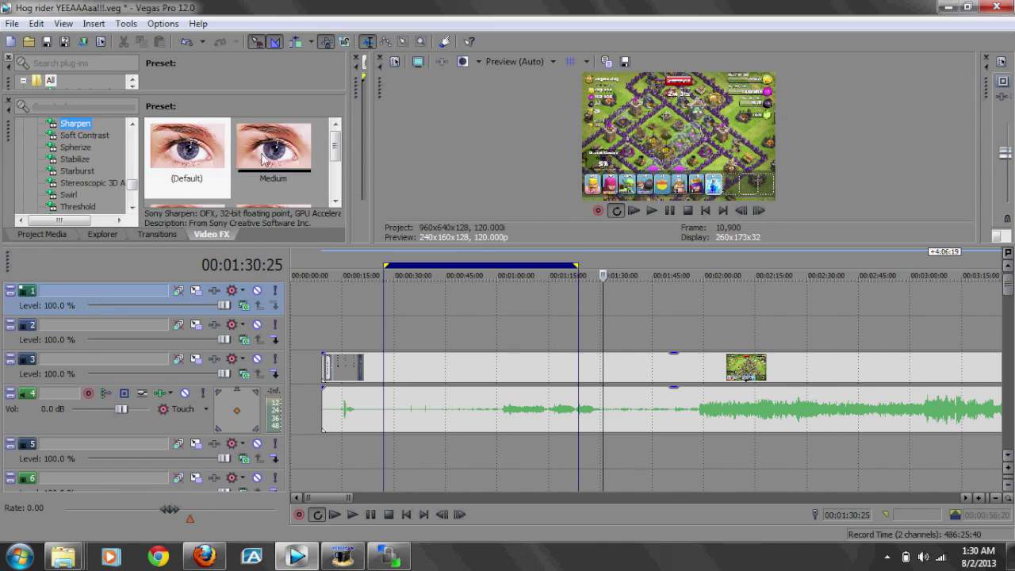
pyautogui.moveTo(268, 157); pyautogui.dragTo(442, 378)
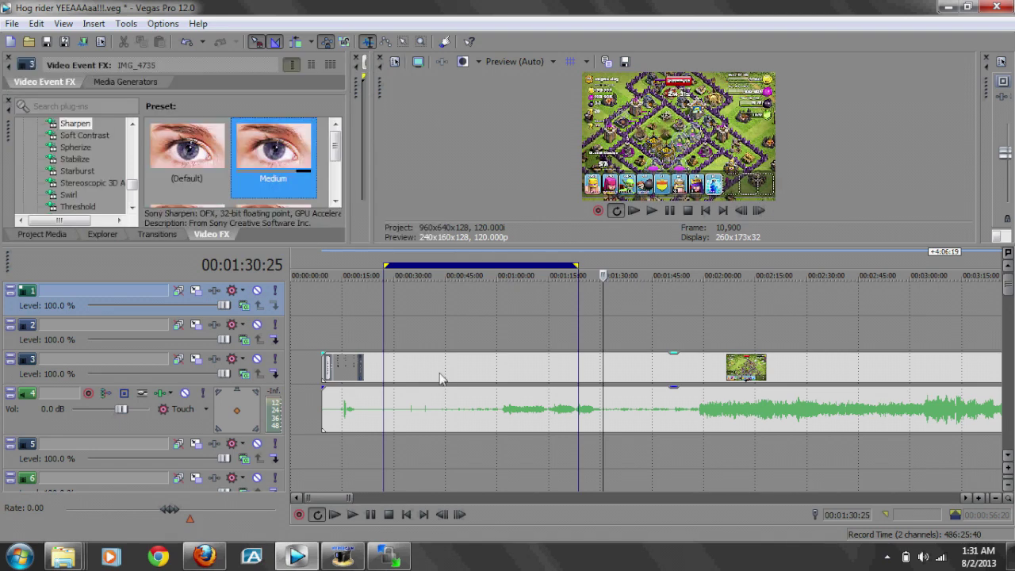
# Drag Saturation Adjust's Boost Midtones preset onto the track 3 clip, then move the playhead to 00:00:48:00
pyautogui.click(133, 127)
pyautogui.click(132, 126)
pyautogui.click(132, 126)
pyautogui.click(111, 136)
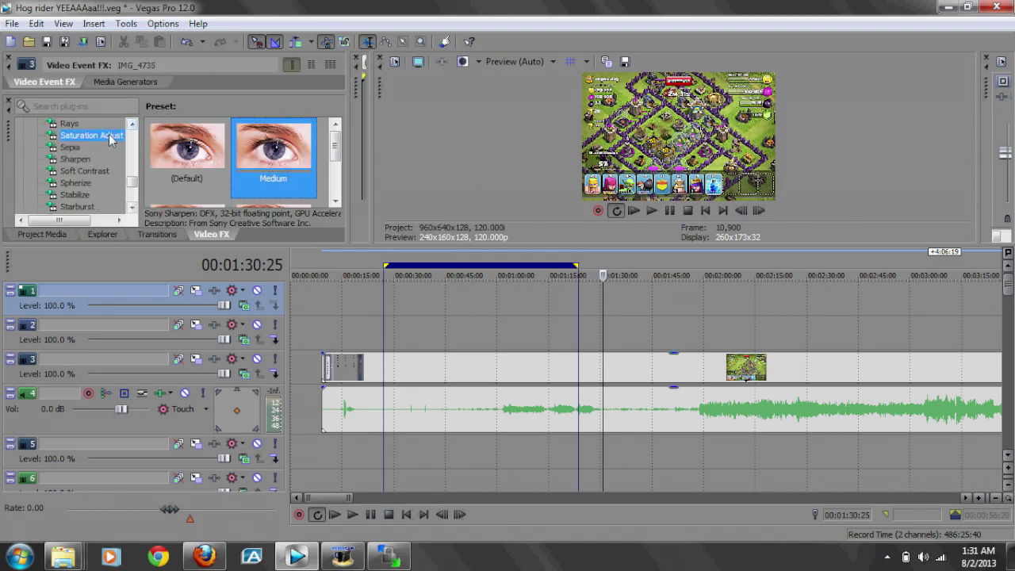
pyautogui.click(278, 165)
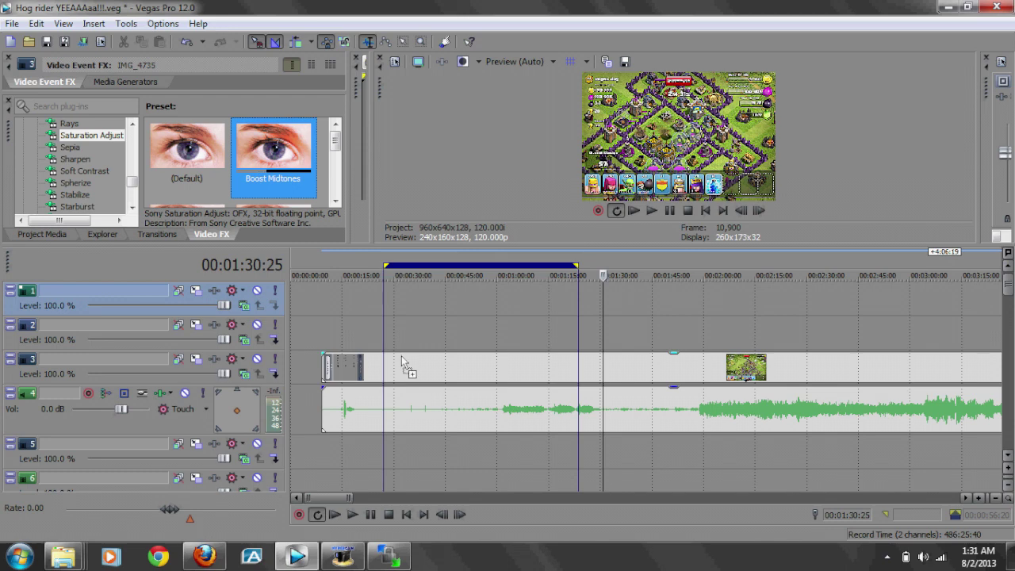
pyautogui.moveTo(403, 372); pyautogui.dragTo(405, 374)
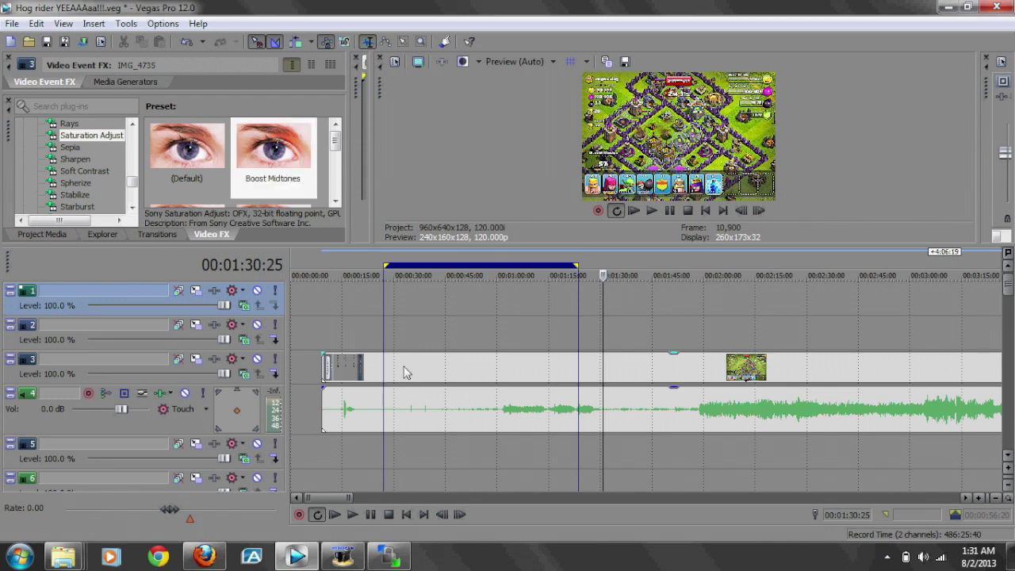
pyautogui.click(456, 321)
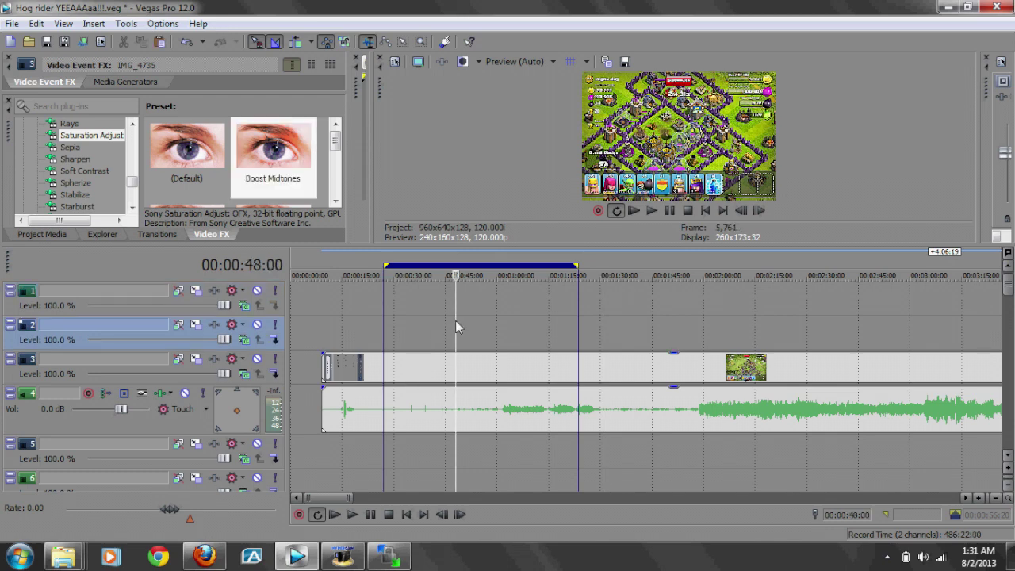
# In Project Properties, choose HD 1080-60i with 32-bit floating point (full range) pixel format and apply
pyautogui.click(13, 23)
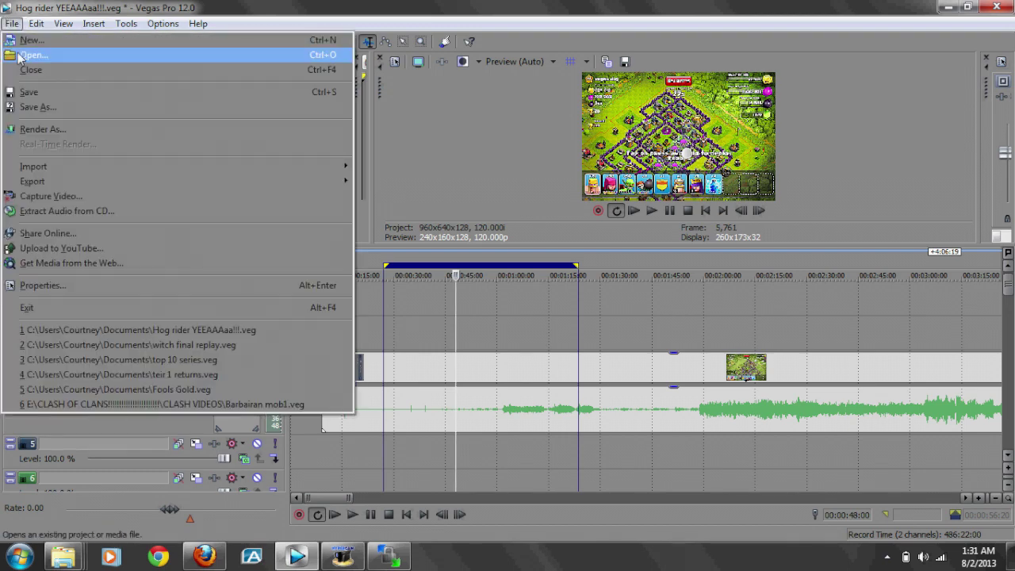
pyautogui.click(45, 290)
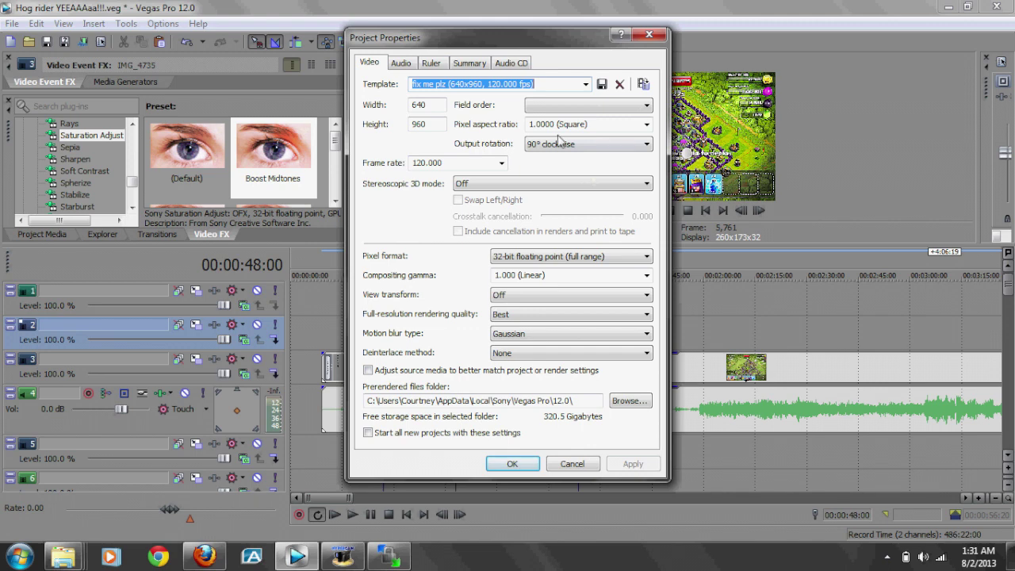
pyautogui.click(585, 84)
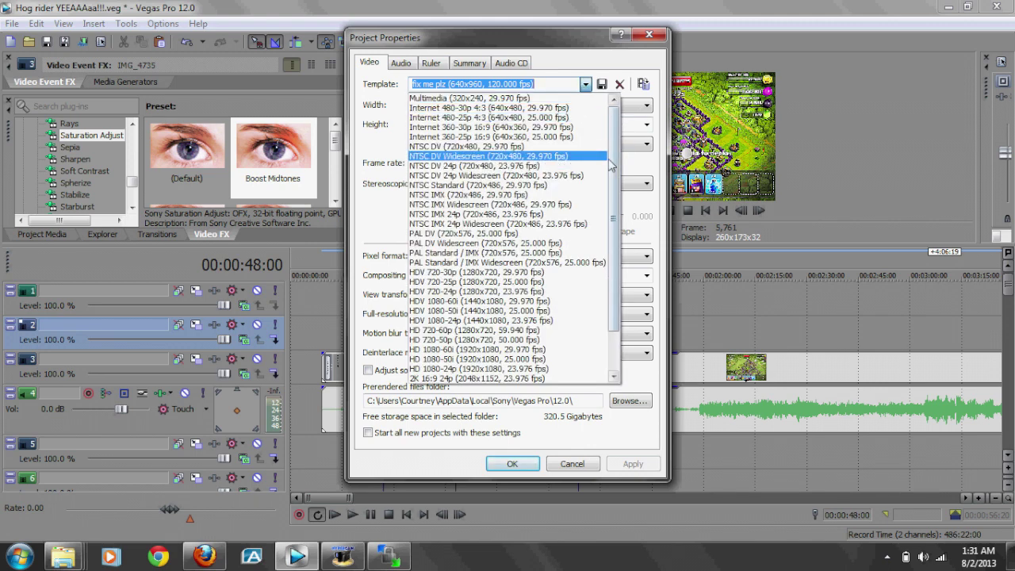
pyautogui.moveTo(617, 170); pyautogui.dragTo(618, 212)
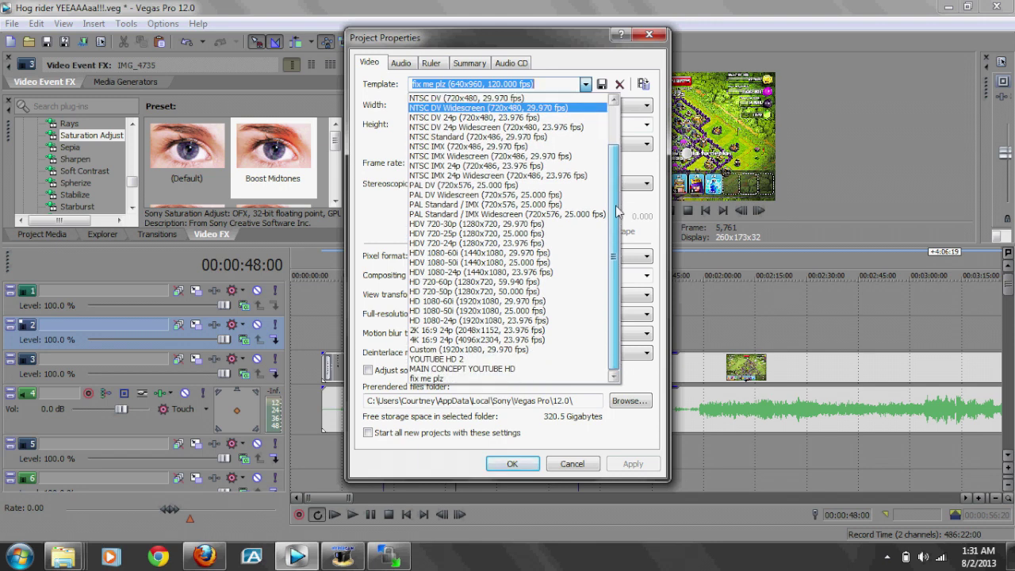
pyautogui.click(483, 305)
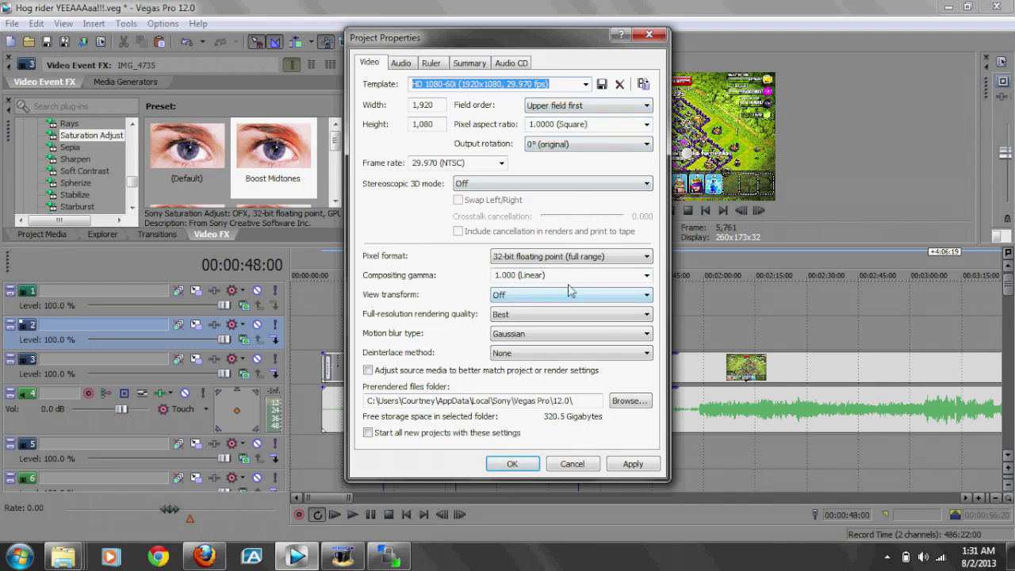
pyautogui.click(588, 258)
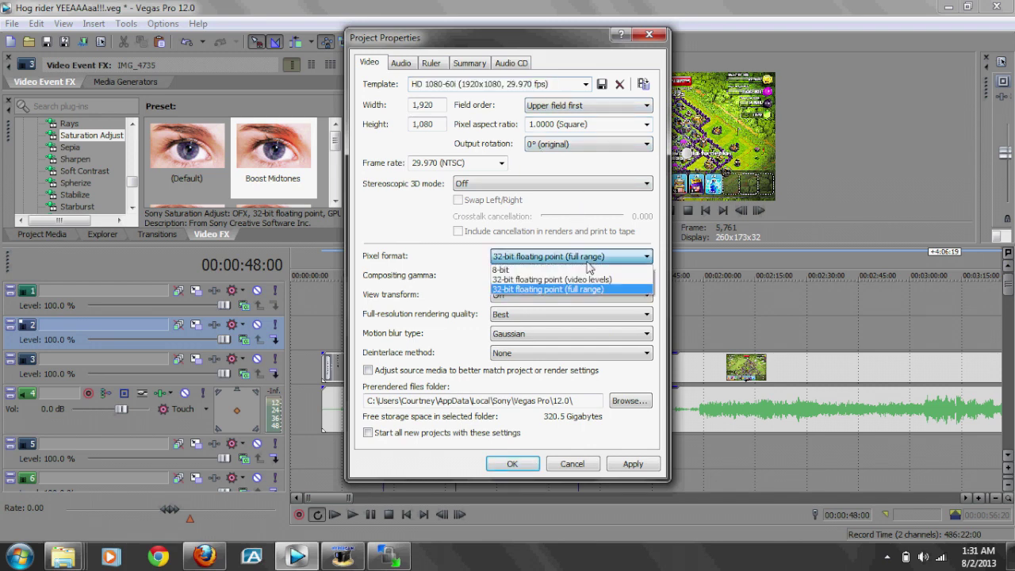
pyautogui.click(587, 260)
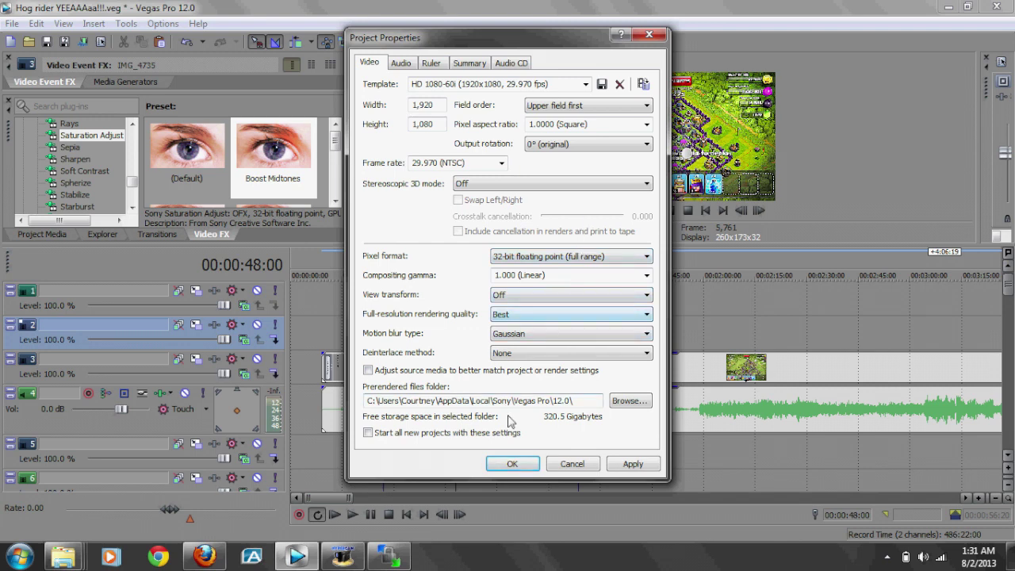
pyautogui.click(628, 466)
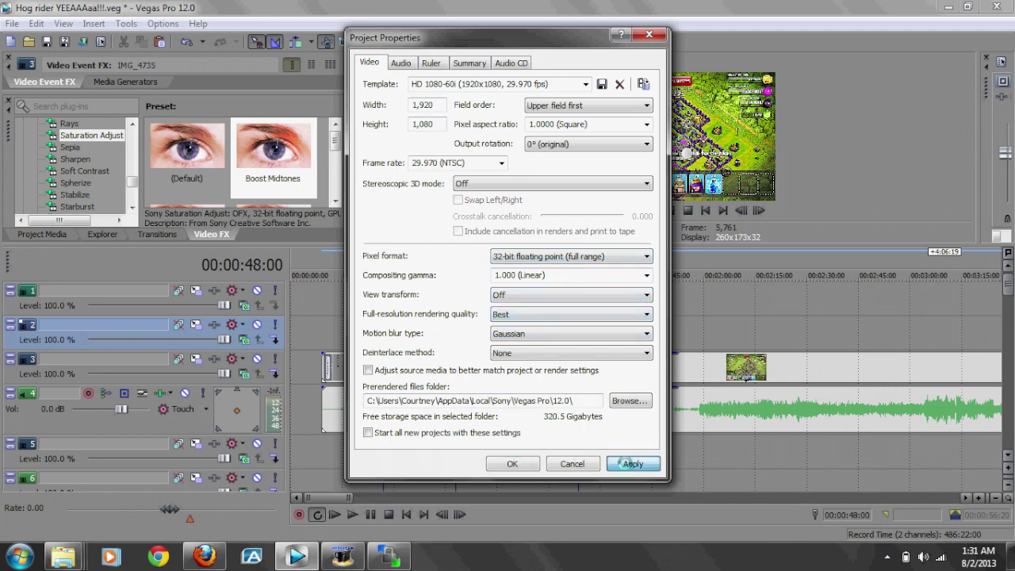
pyautogui.click(519, 464)
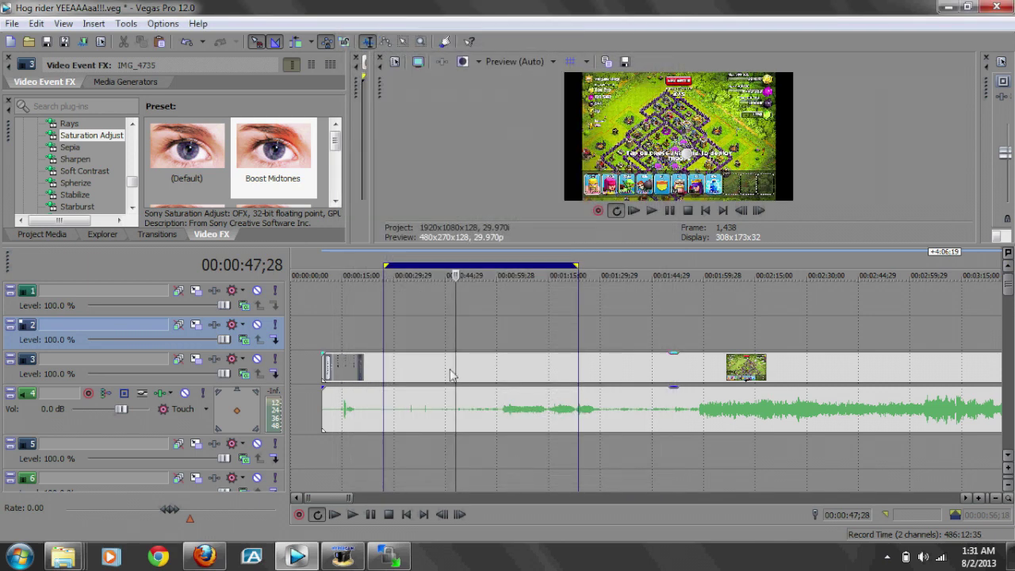
# Uncheck Maintain aspect ratio in the IMG_4735 event's properties
pyautogui.click(599, 361)
pyautogui.rightClick(599, 361)
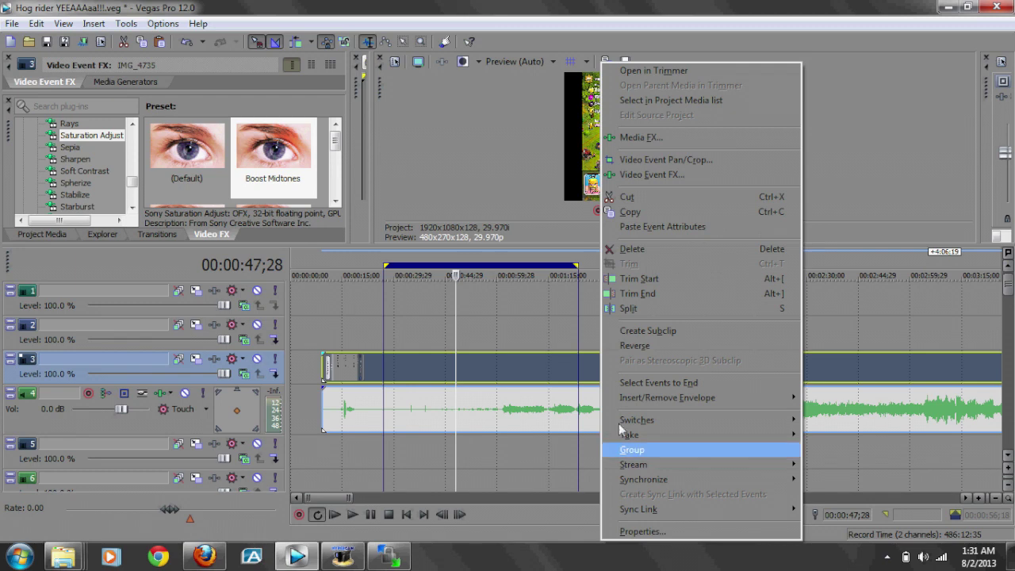
pyautogui.click(626, 532)
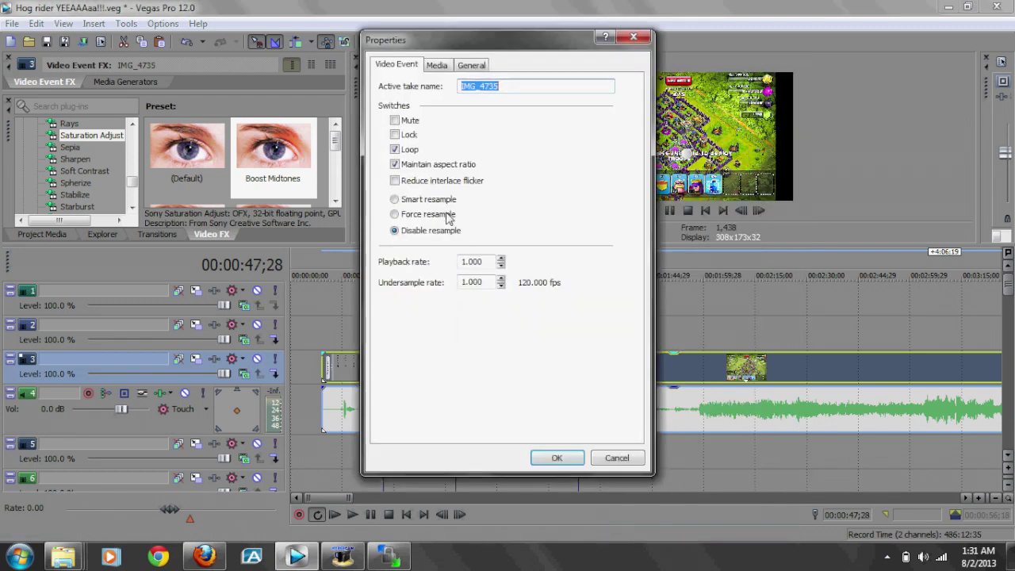
pyautogui.click(395, 164)
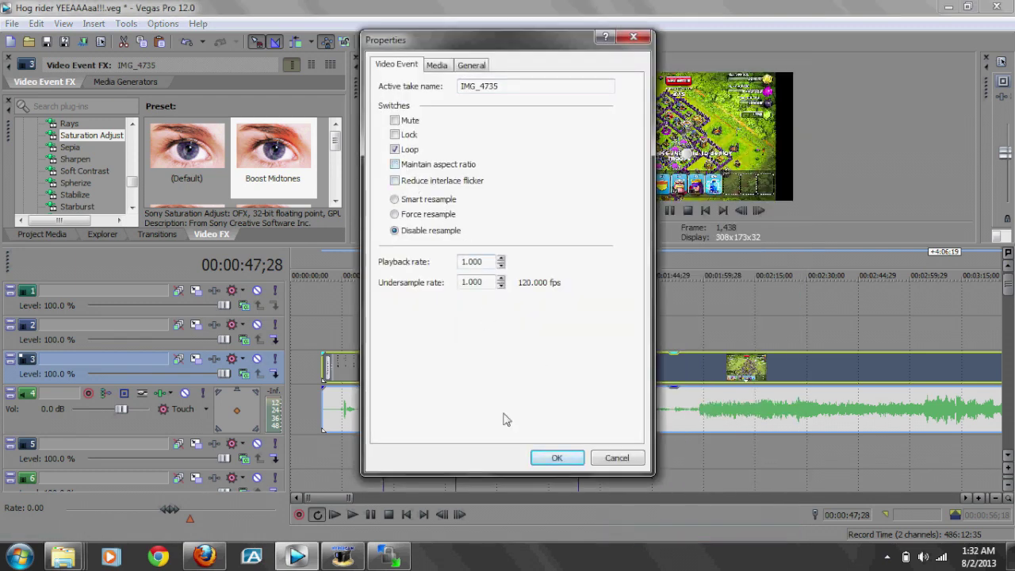
pyautogui.click(546, 458)
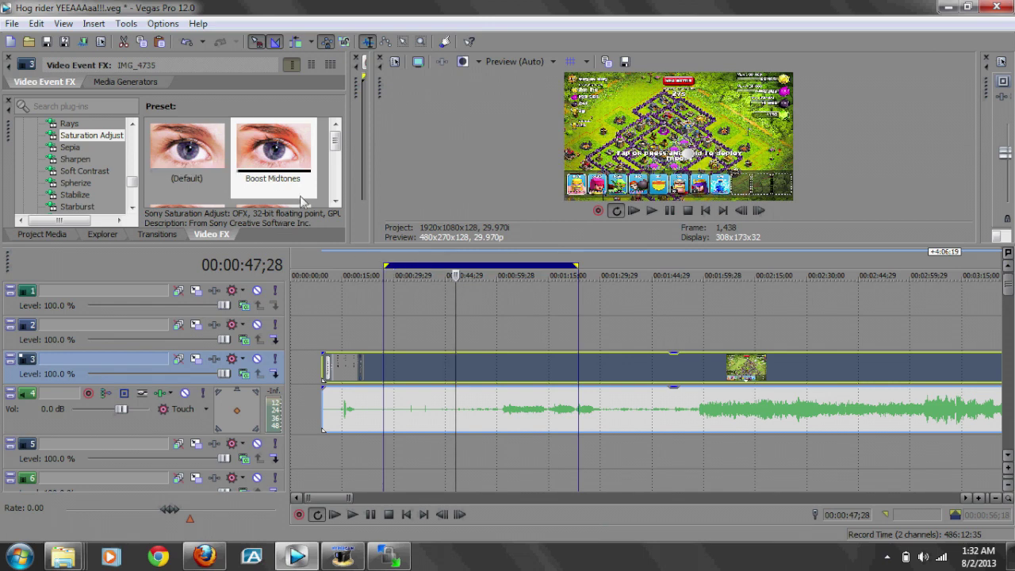
pyautogui.click(13, 24)
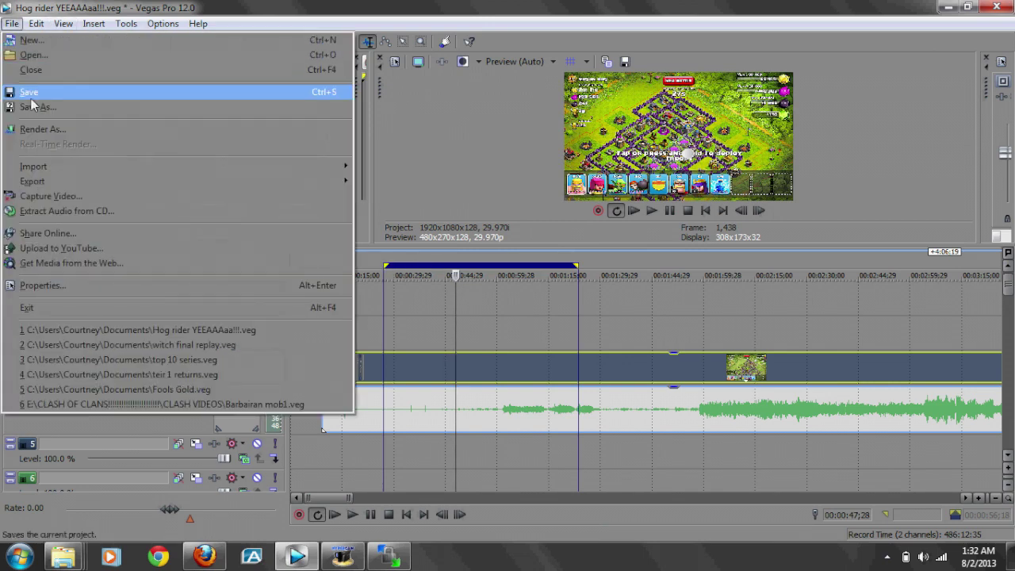
# In Render As, pick the 'youtube main concept settings' MP4 template and open Customize Template
pyautogui.click(36, 129)
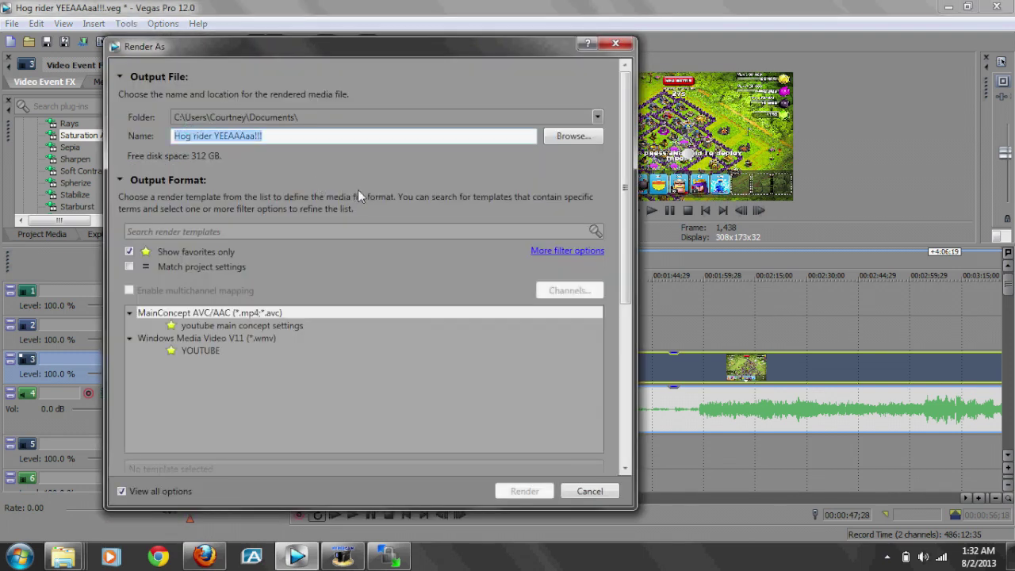
pyautogui.click(274, 327)
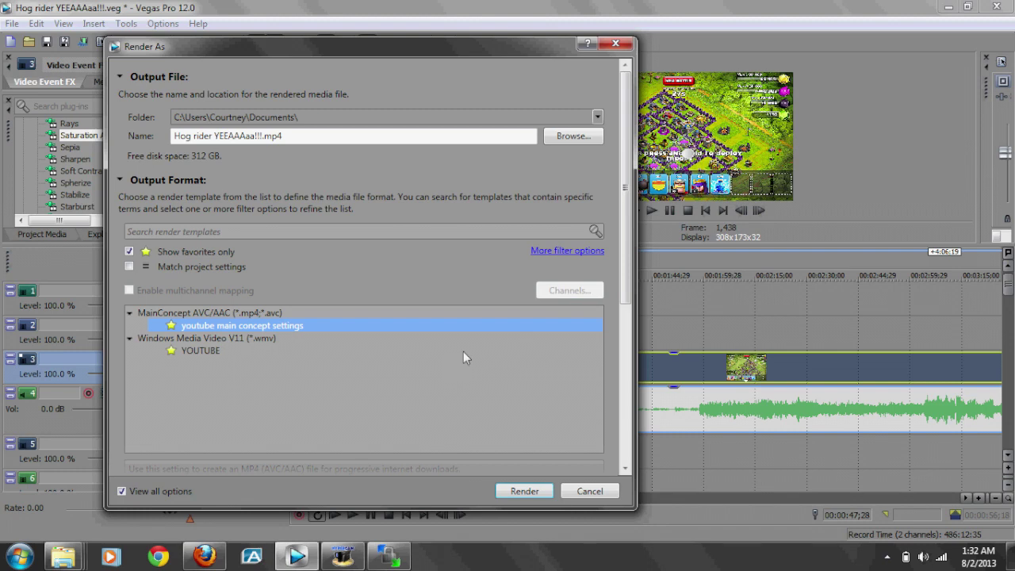
pyautogui.scroll(-3, 635, 333)
pyautogui.scroll(-1, 638, 348)
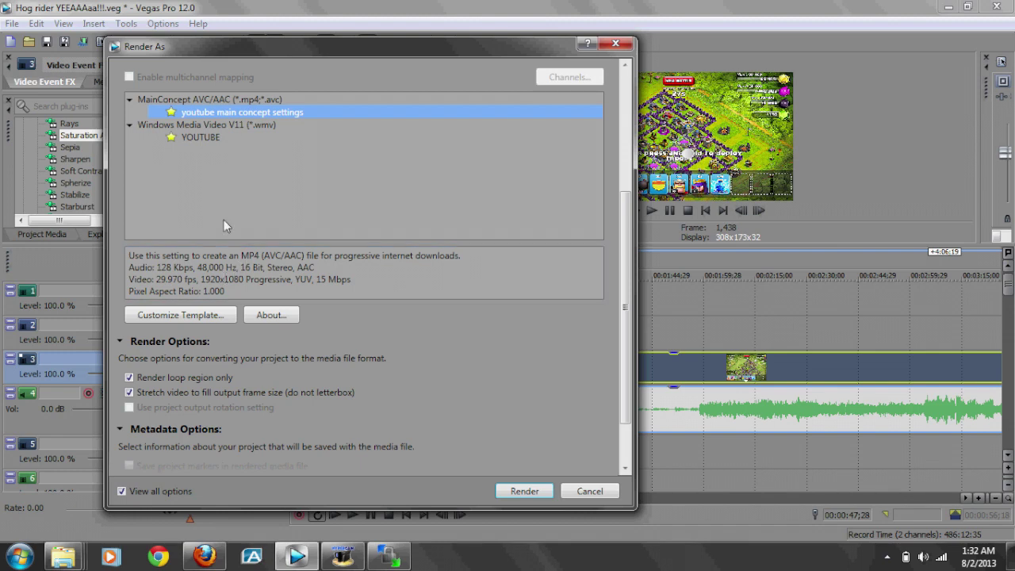
pyautogui.click(168, 315)
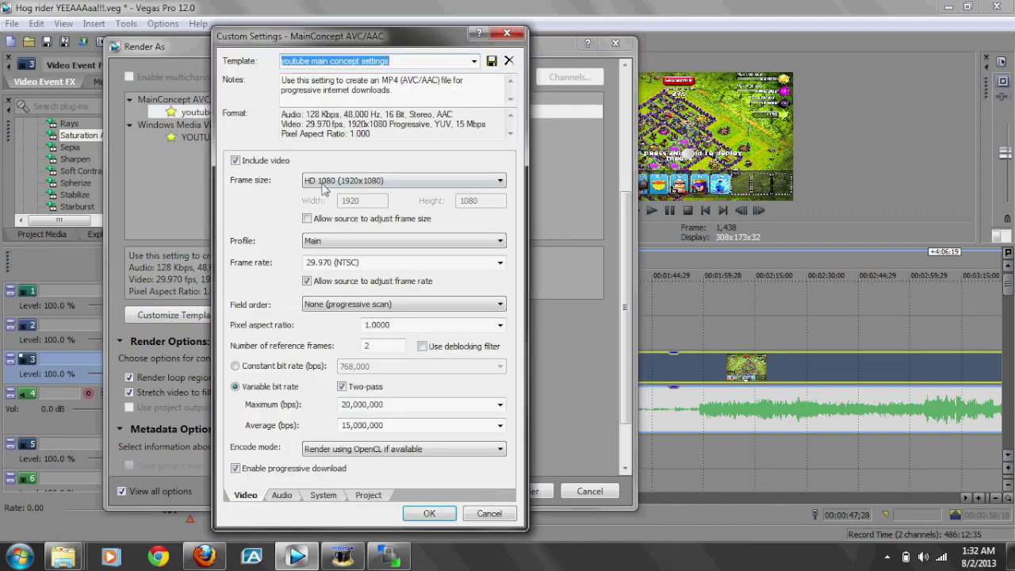
# Set the template to HD 720 frame size and 20,000,000 bps average bitrate, then cancel Render As
pyautogui.click(489, 181)
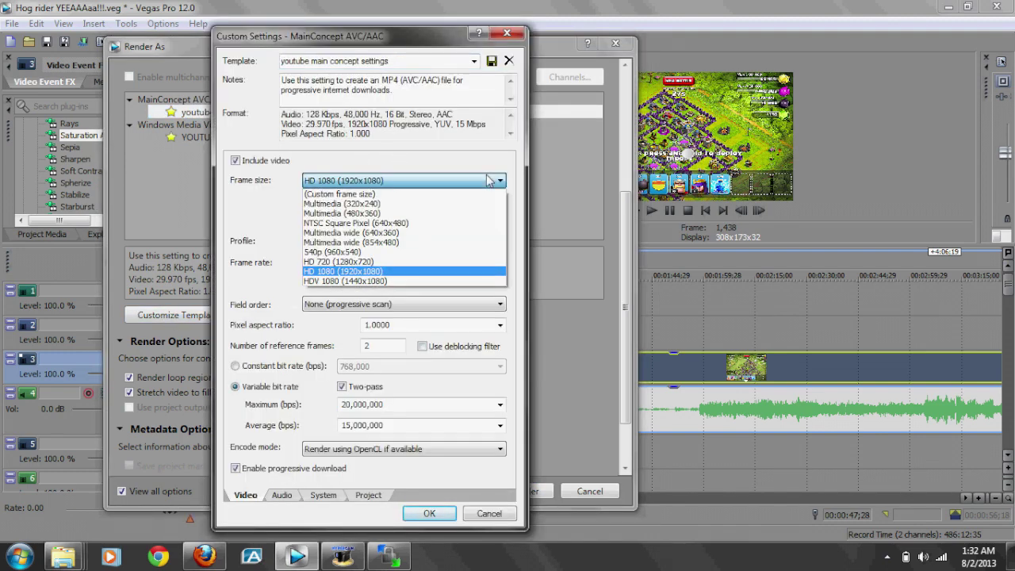
pyautogui.click(425, 261)
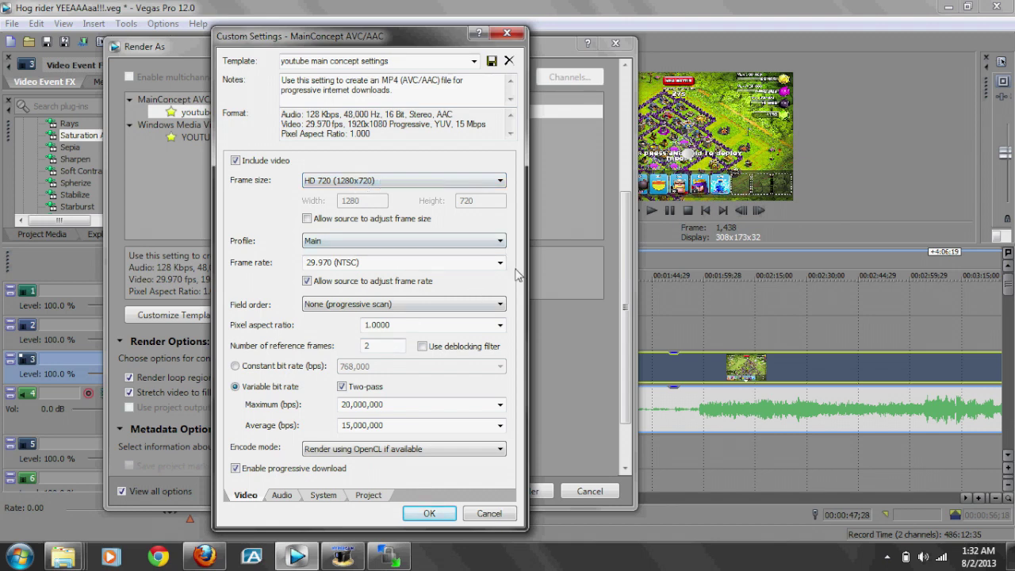
pyautogui.click(500, 426)
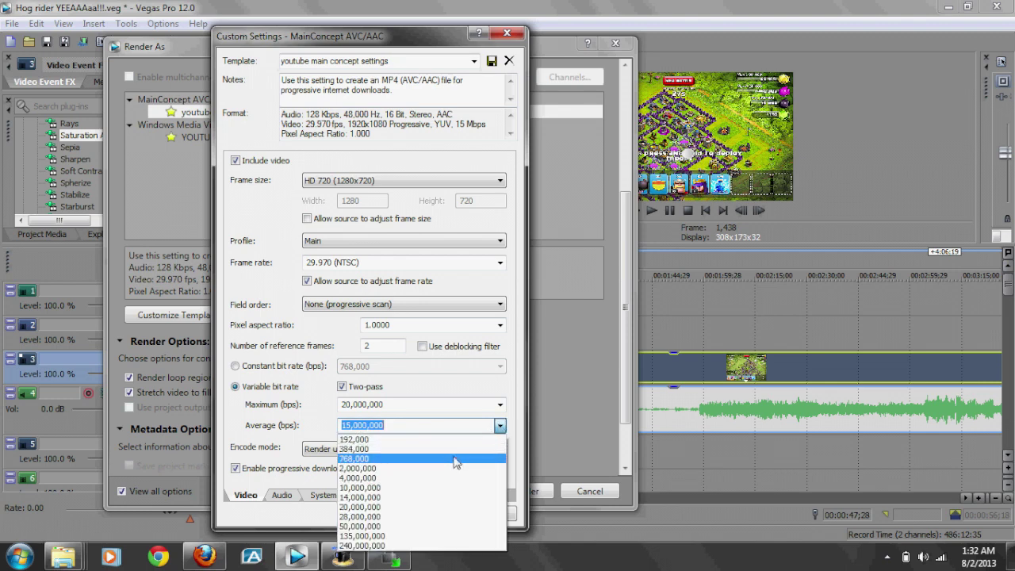
pyautogui.click(434, 506)
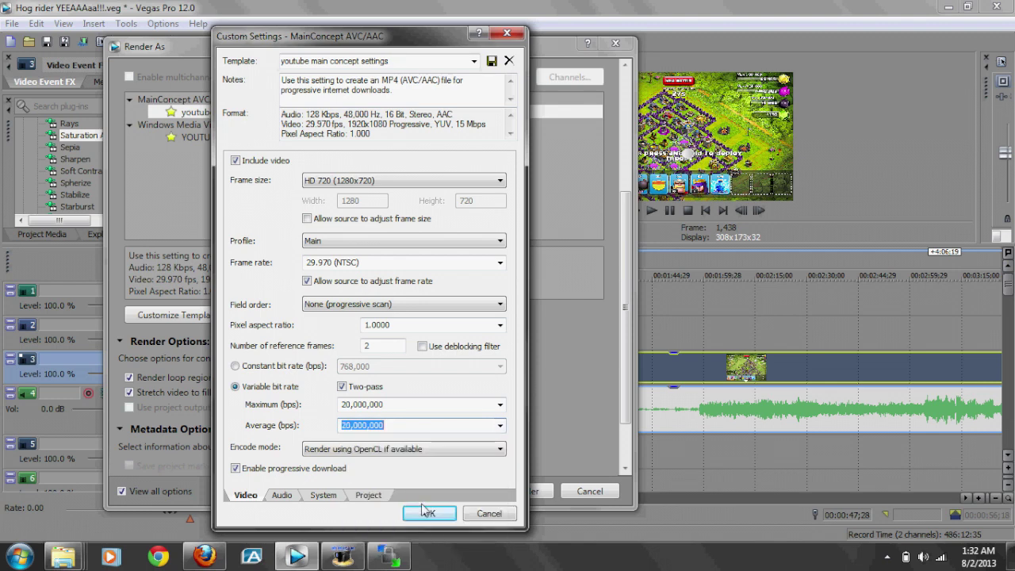
pyautogui.click(429, 514)
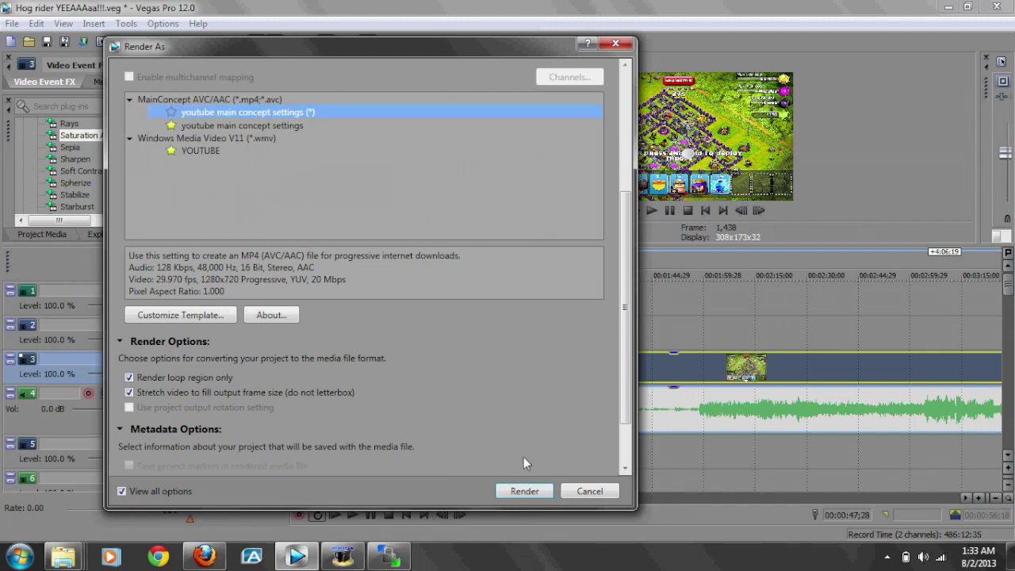
pyautogui.click(576, 489)
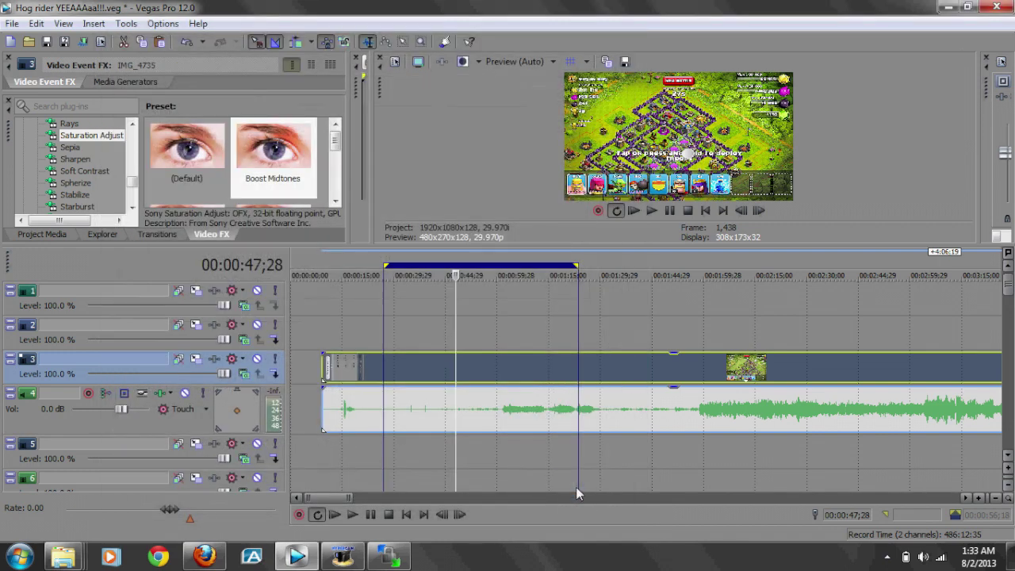
pyautogui.click(422, 324)
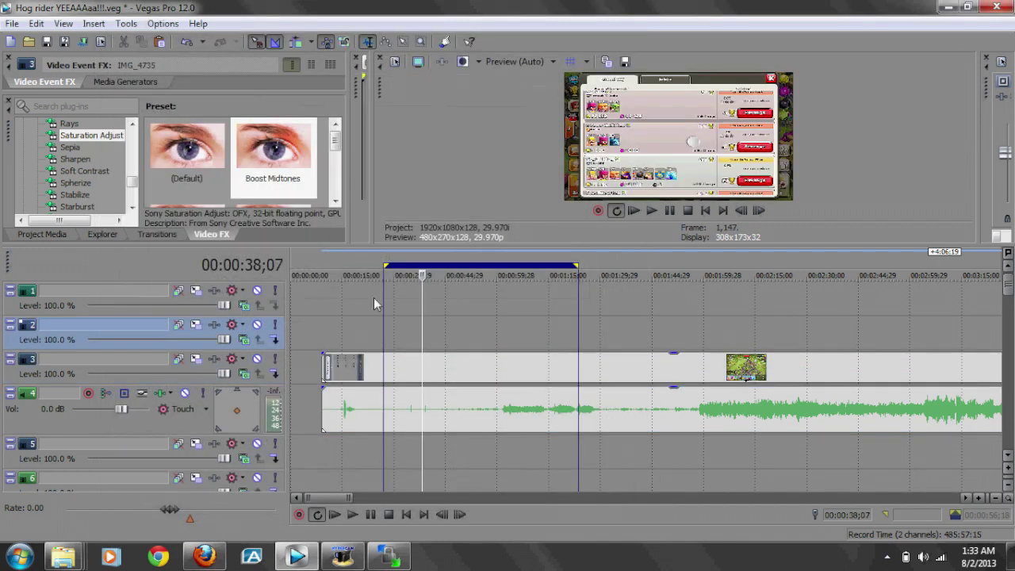
# Drag awesome-smiley-12 from the COC Webpage & Site folder onto track 2 at 00:00:38;07
pyautogui.click(949, 7)
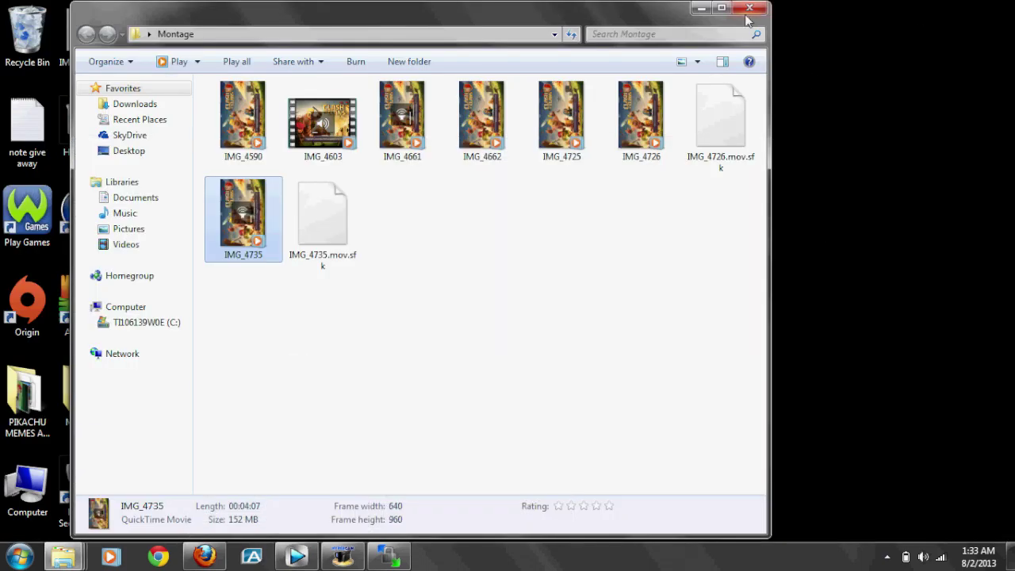
pyautogui.click(748, 10)
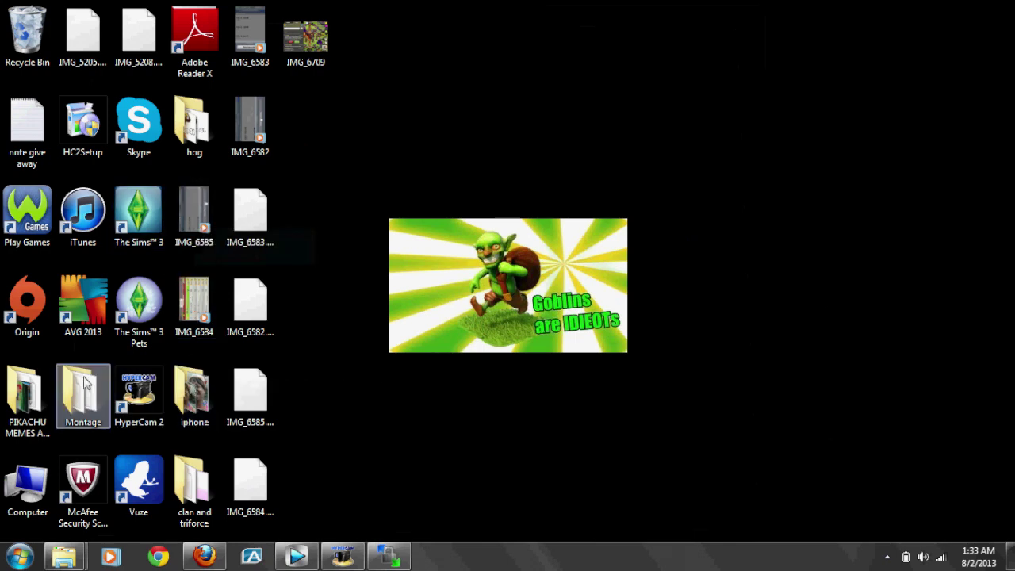
pyautogui.moveTo(63, 557)
pyautogui.click(106, 480)
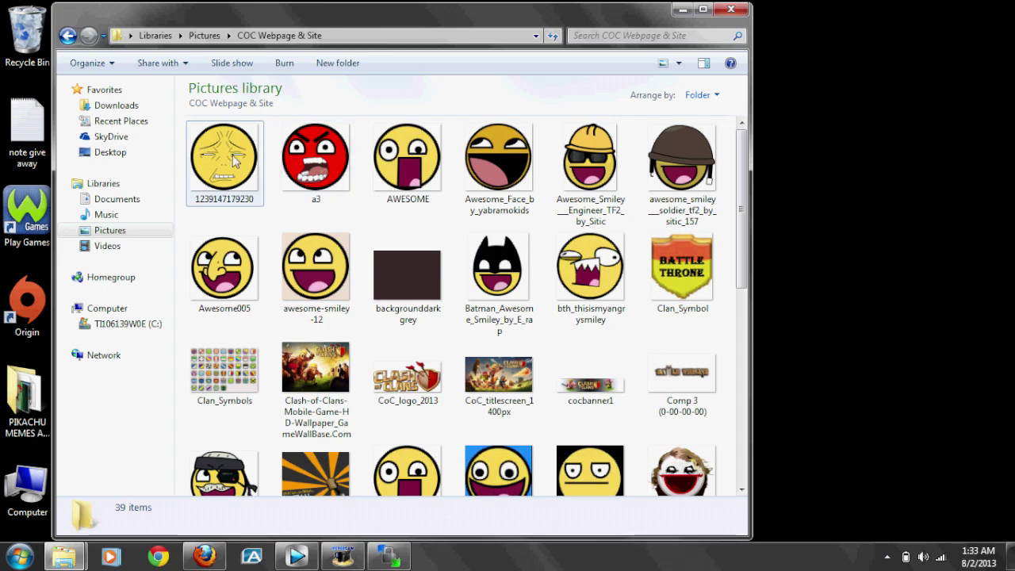
pyautogui.moveTo(326, 273); pyautogui.dragTo(421, 320)
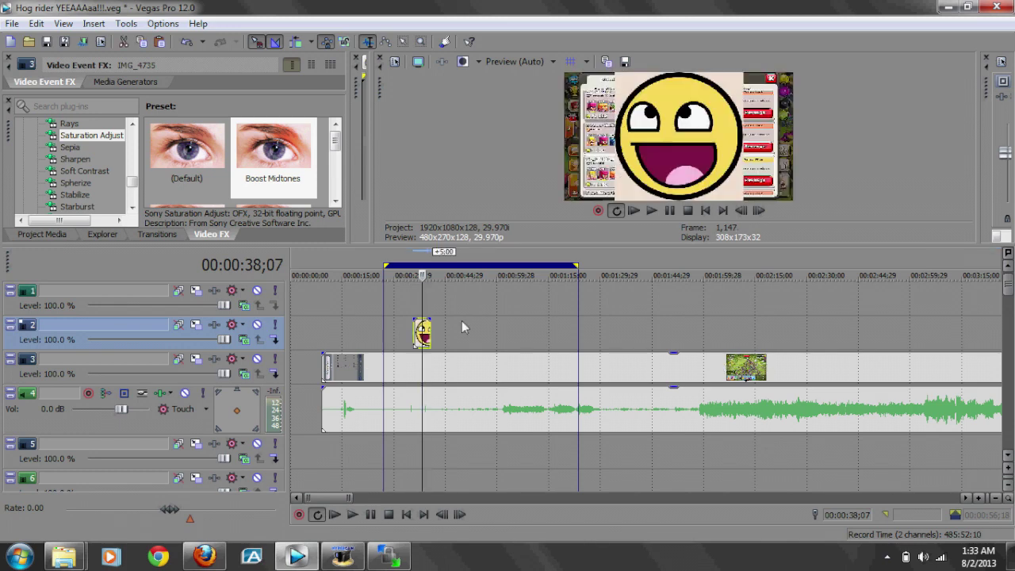
# Zoom the timeline in and enlarge the preview and effects area
pyautogui.click(980, 498)
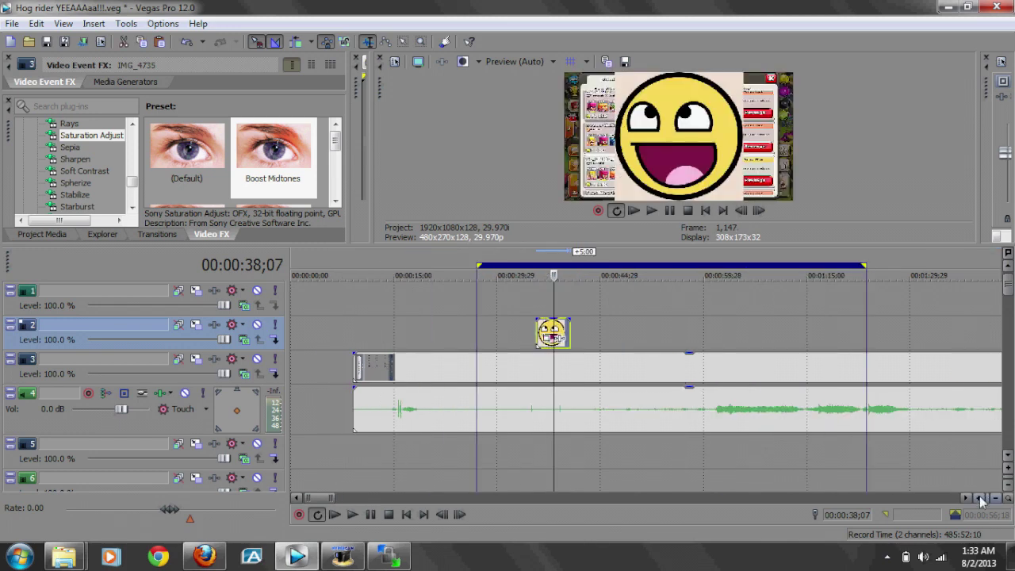
pyautogui.click(980, 498)
pyautogui.moveTo(796, 244); pyautogui.dragTo(714, 346)
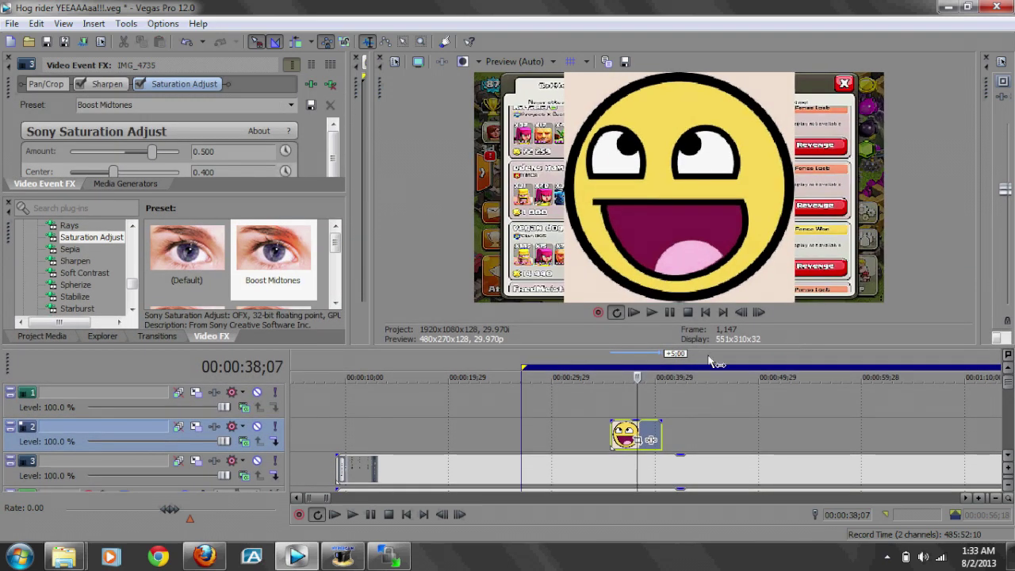
# Open Event Pan/Crop for the awesome-smiley-12 event, enlarging and zooming its workspace
pyautogui.click(649, 439)
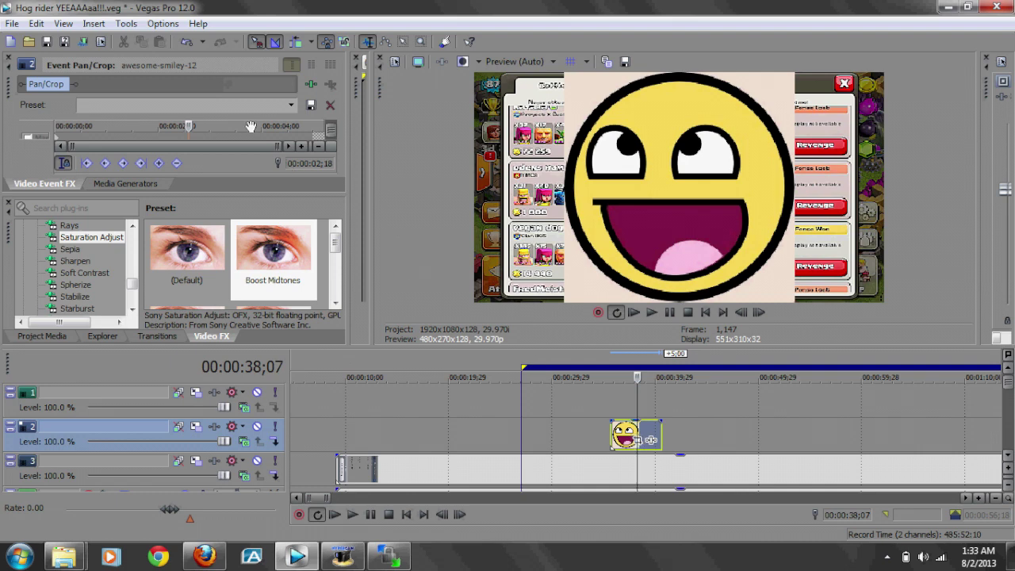
pyautogui.moveTo(235, 192); pyautogui.dragTo(229, 334)
pyautogui.scroll(5, 243, 221)
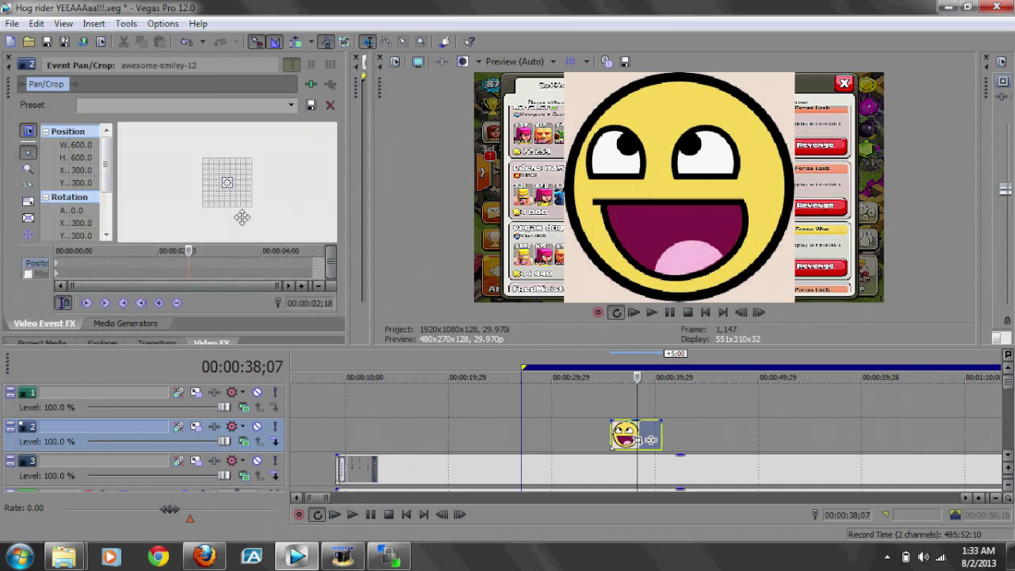
pyautogui.scroll(4, 241, 216)
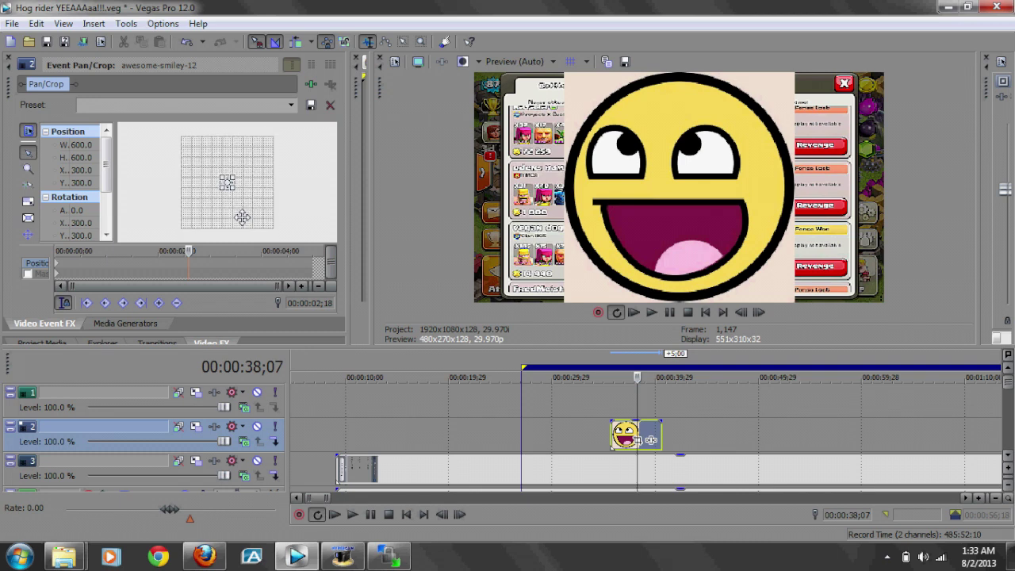
pyautogui.scroll(1, 242, 217)
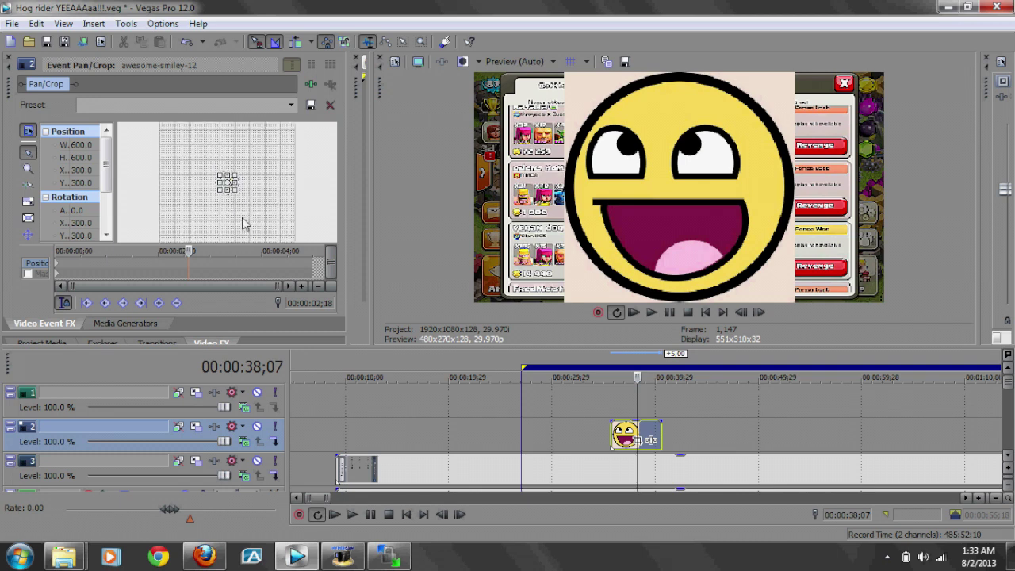
pyautogui.scroll(4, 246, 215)
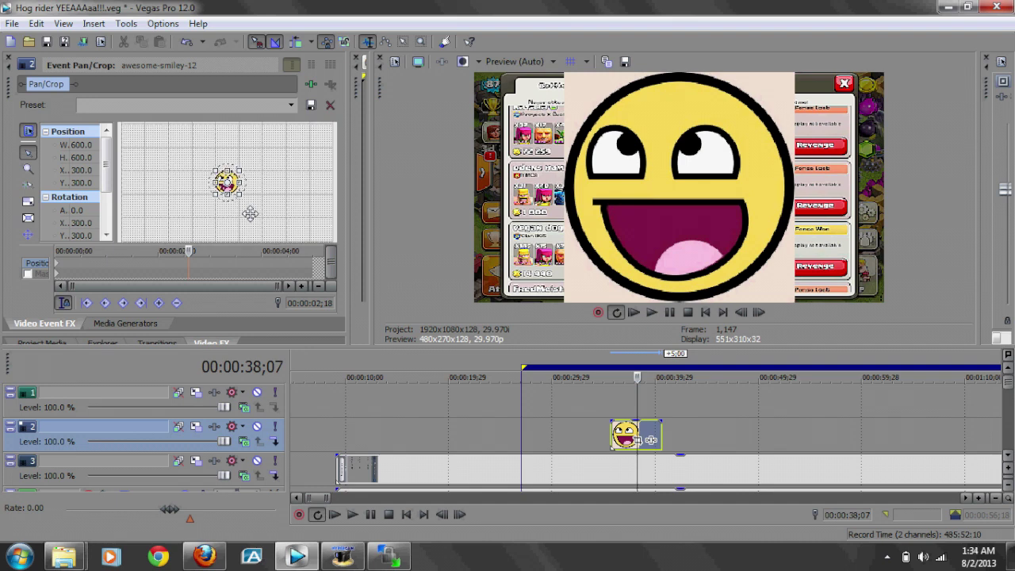
pyautogui.scroll(2, 250, 214)
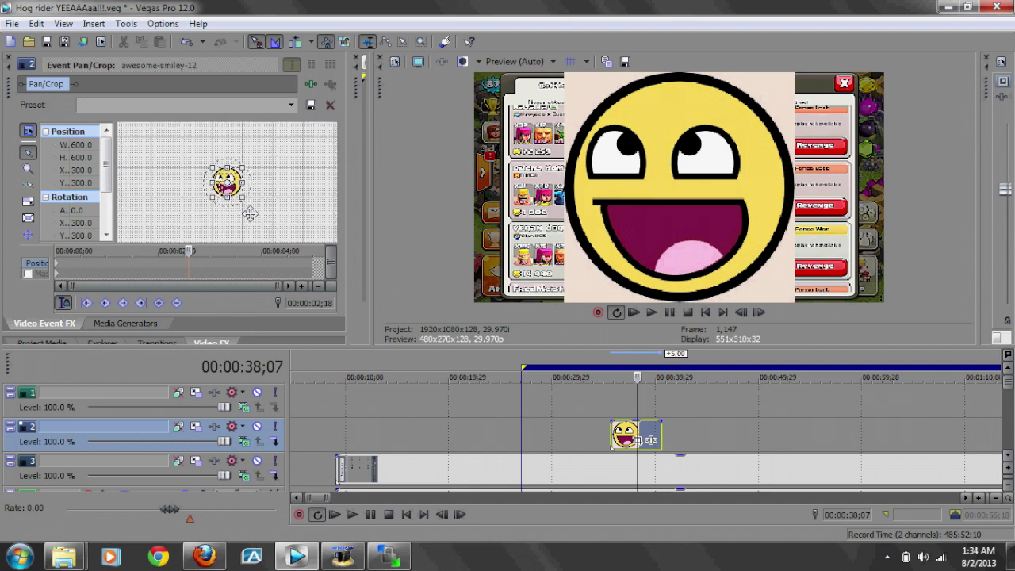
pyautogui.scroll(3, 250, 214)
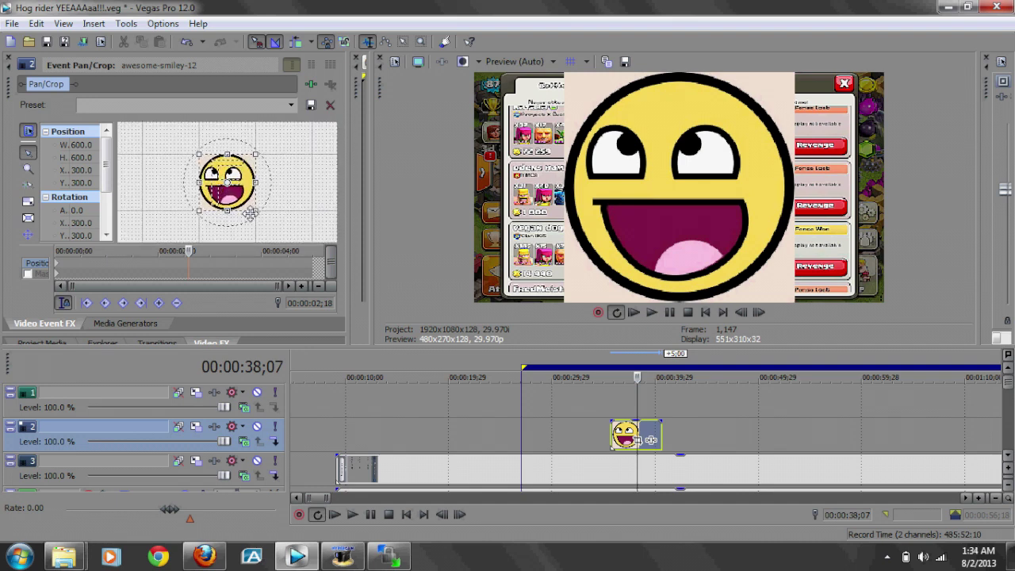
pyautogui.scroll(3, 250, 214)
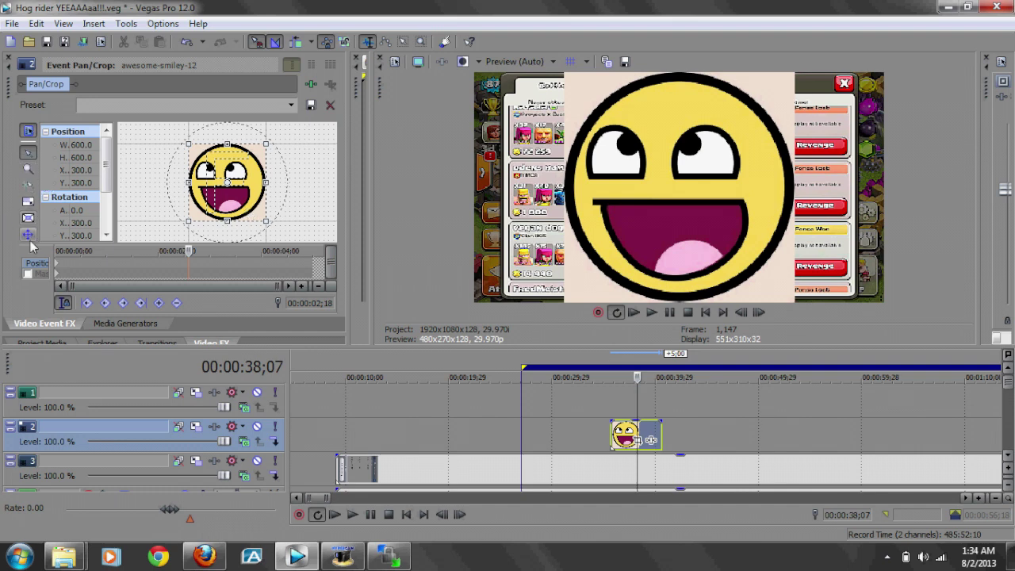
# Enable masking and trace a closed outline around the smiley's round face, trimming its square background
pyautogui.click(28, 273)
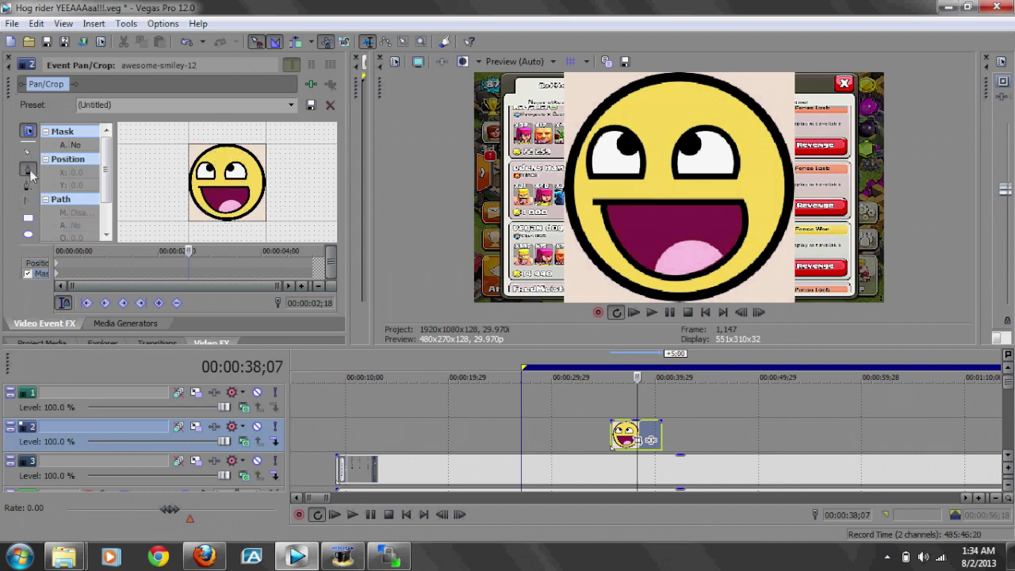
pyautogui.click(195, 213)
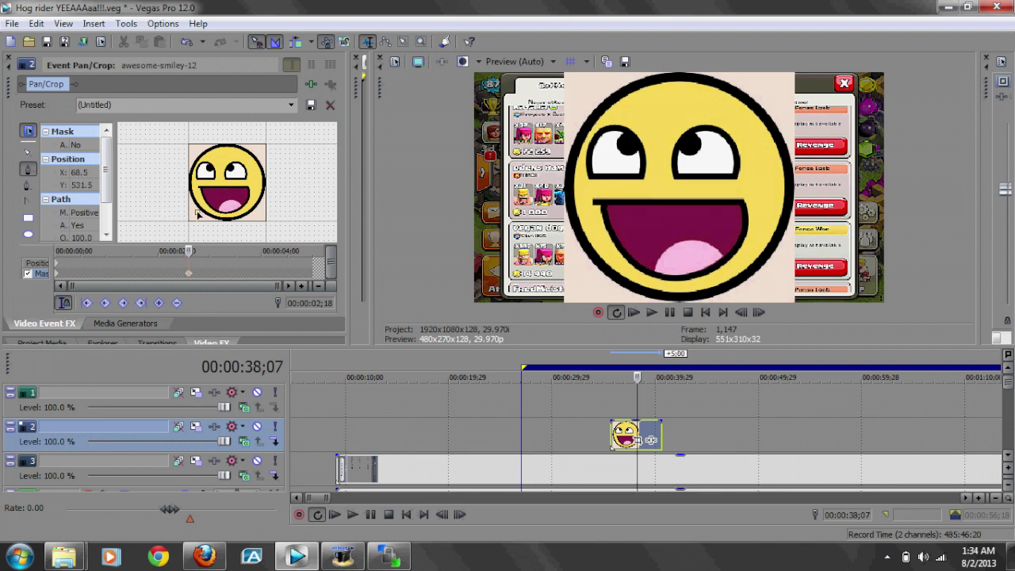
pyautogui.click(184, 195)
pyautogui.click(197, 149)
pyautogui.click(233, 137)
pyautogui.click(257, 154)
pyautogui.click(270, 175)
pyautogui.click(256, 213)
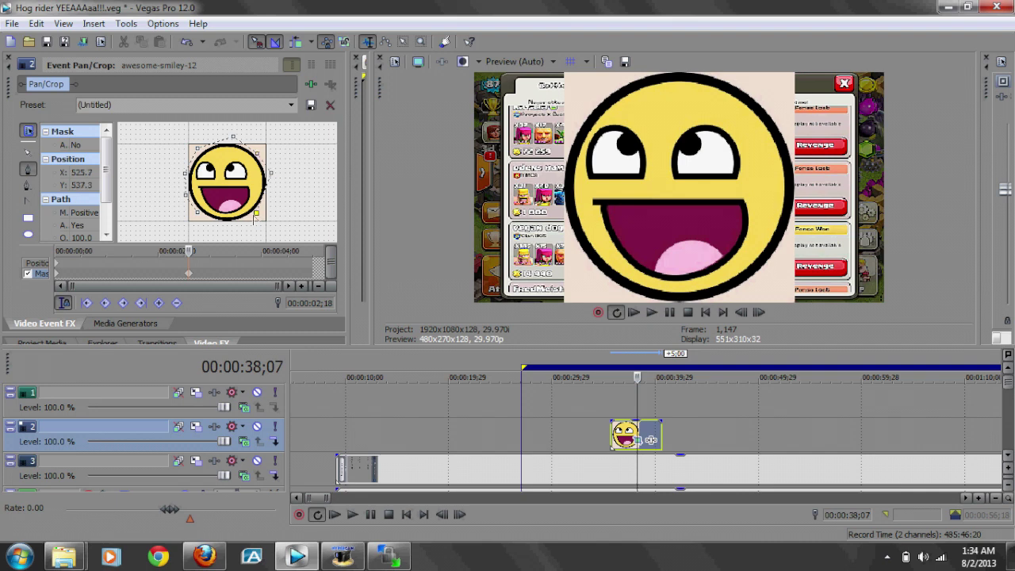
pyautogui.click(200, 217)
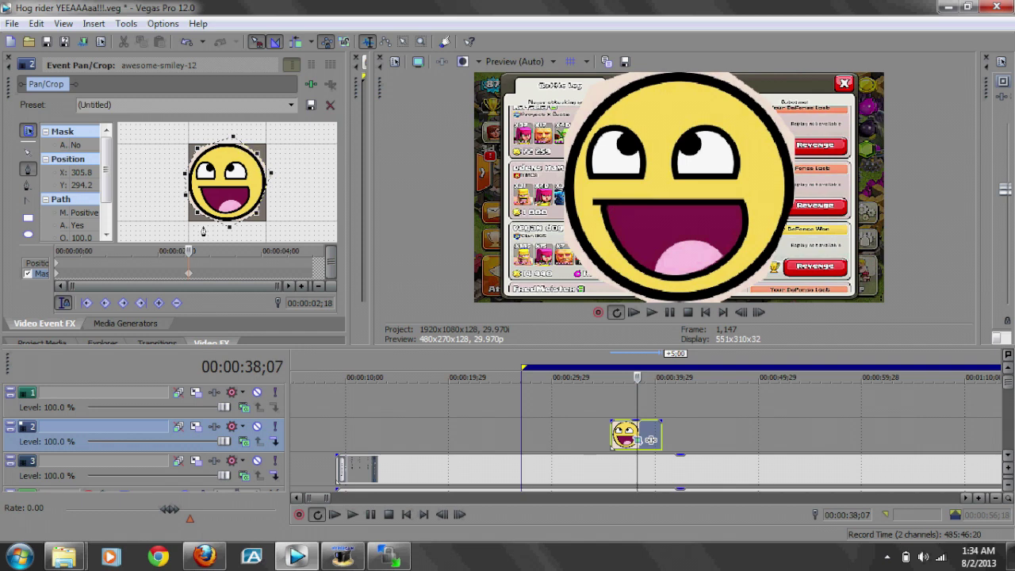
pyautogui.click(48, 264)
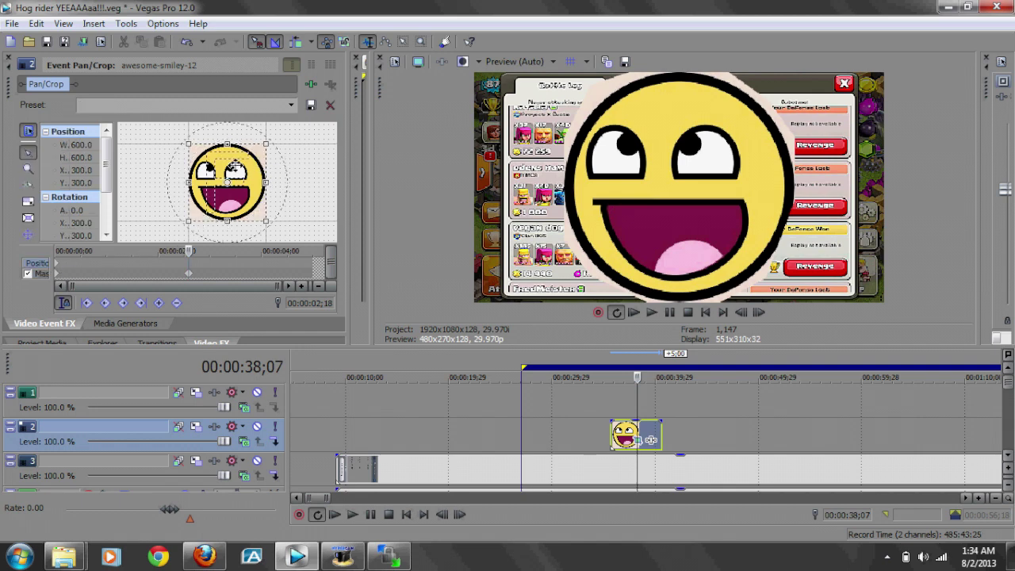
# Rotate the smiley's crop frame to -5.1° and enlarge the frame to shrink it, then enlarge the timeline area
pyautogui.moveTo(220, 127); pyautogui.dragTo(175, 122)
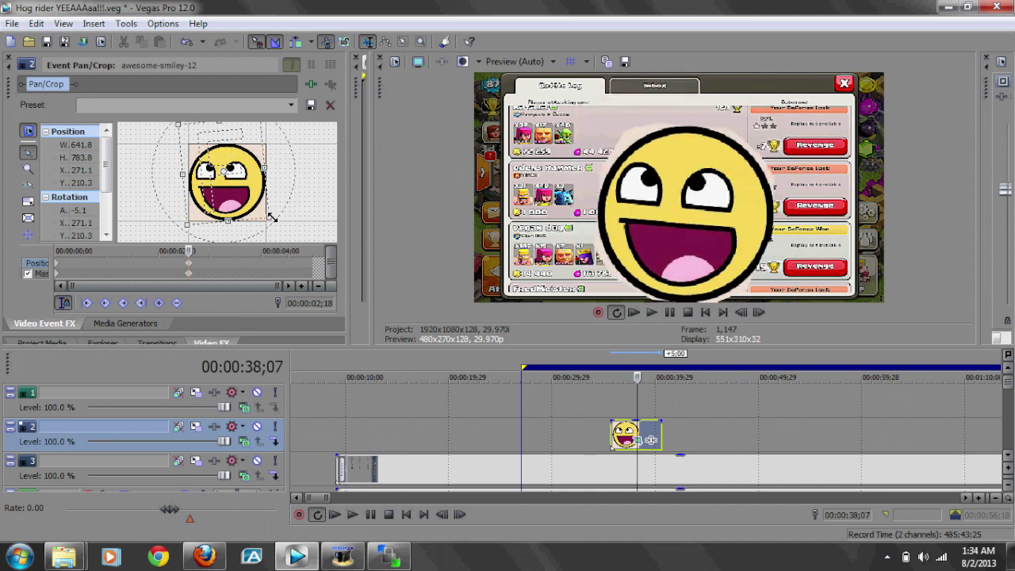
pyautogui.moveTo(270, 216); pyautogui.dragTo(319, 242)
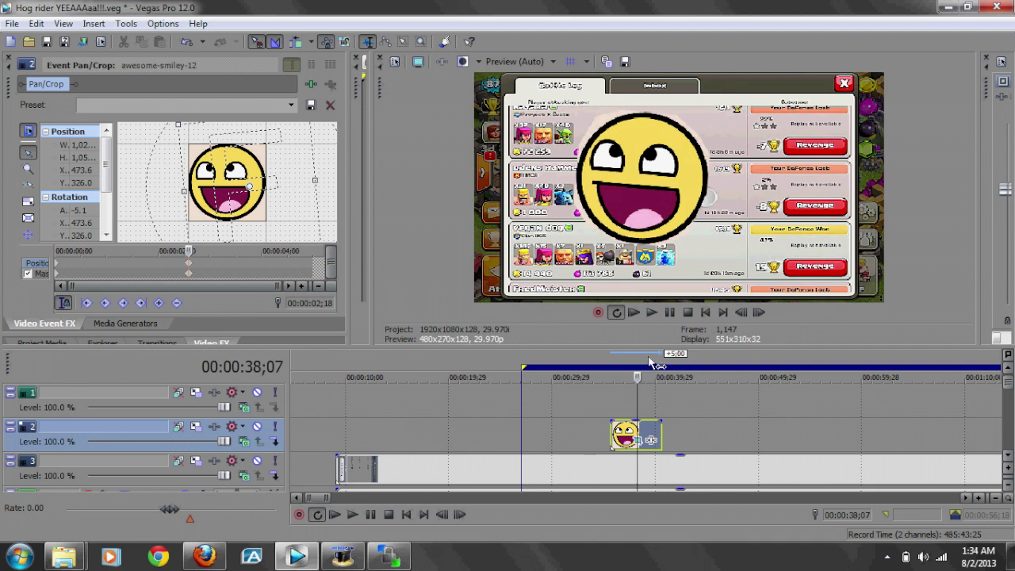
pyautogui.moveTo(646, 347); pyautogui.dragTo(644, 279)
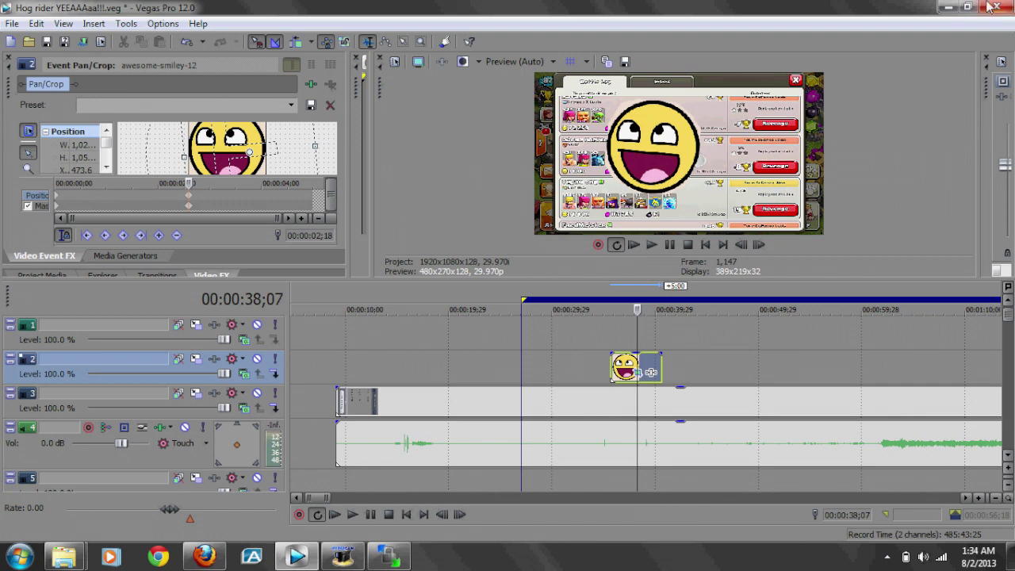